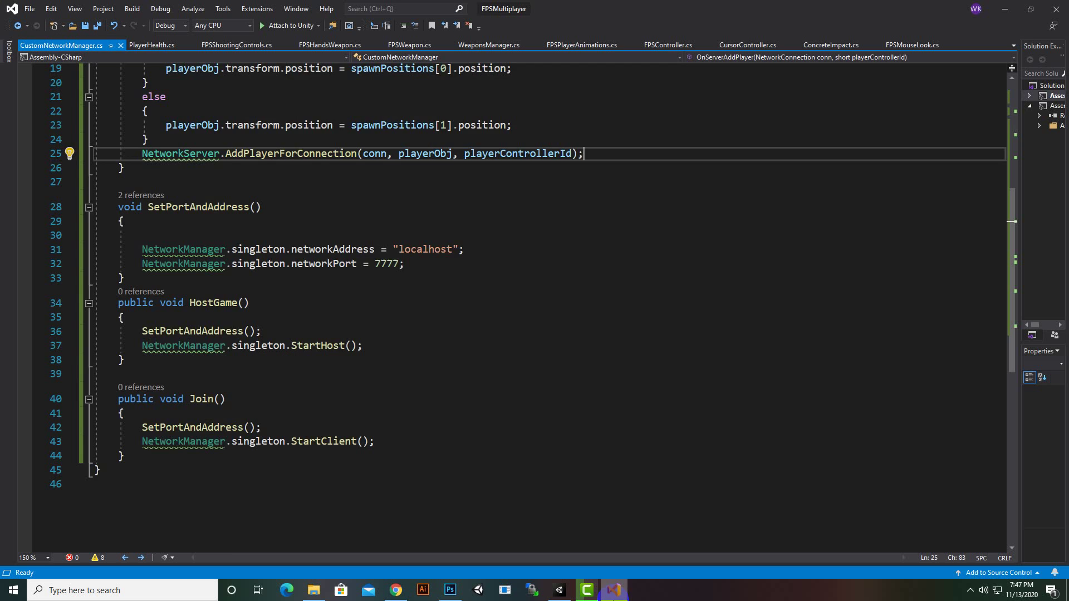
Step: Review the CustomNetworkManager script's Networking import, NetworkManager base class, firstPlayerJoined field and OnServerAddPlayer method
scroll(288, 249, "up", 6)
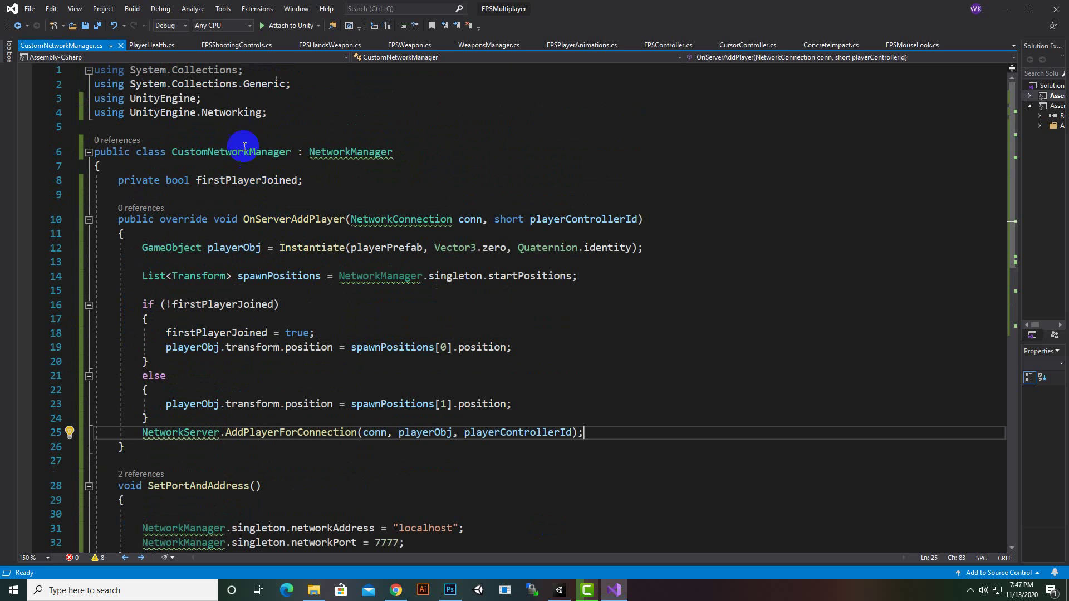
left_click(192, 112)
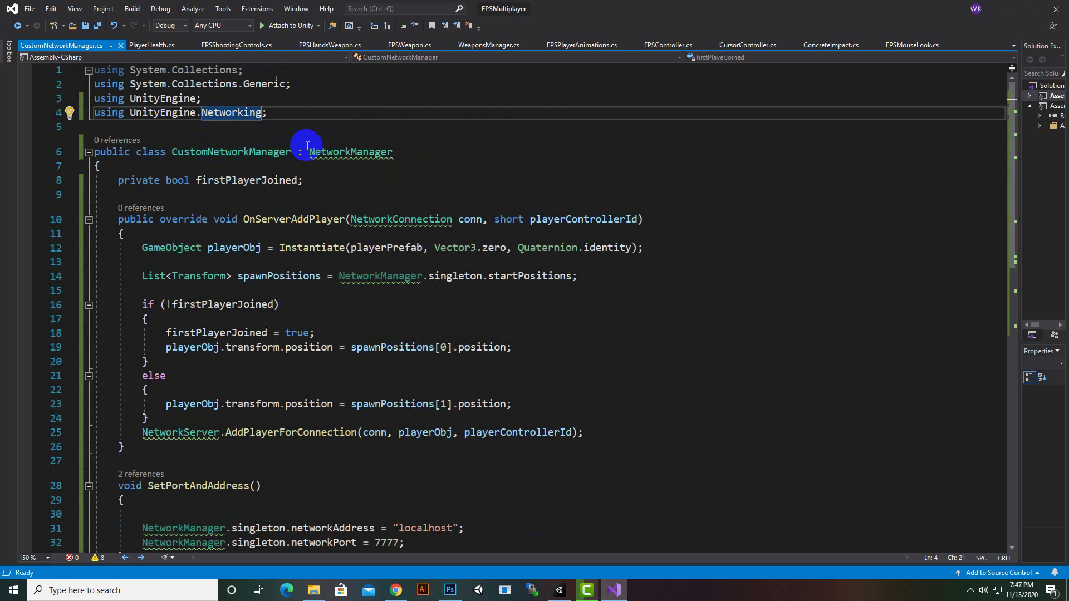
left_click(331, 151)
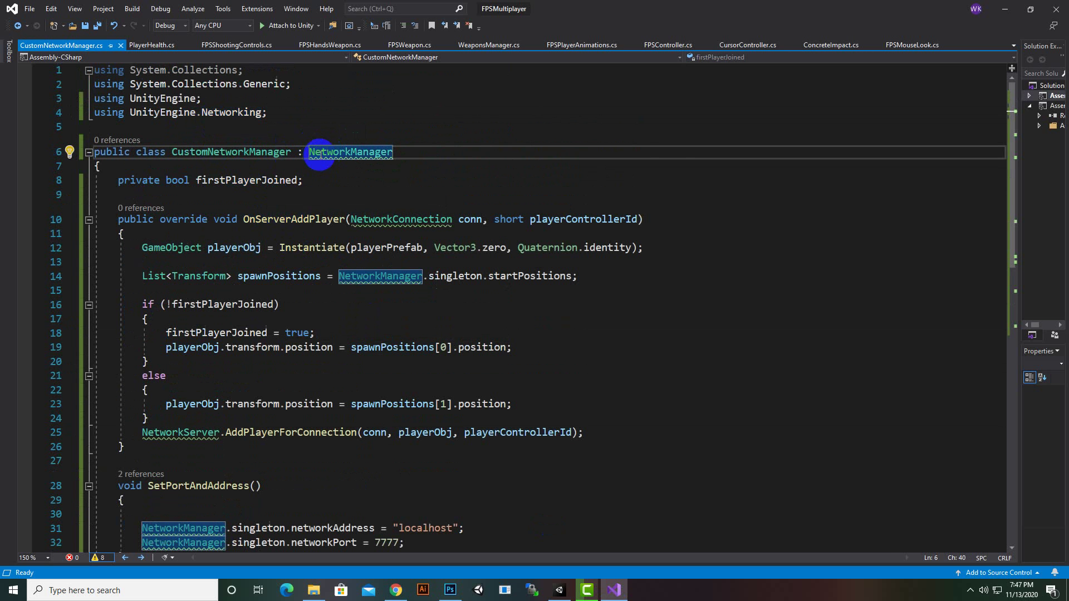
left_click(321, 151)
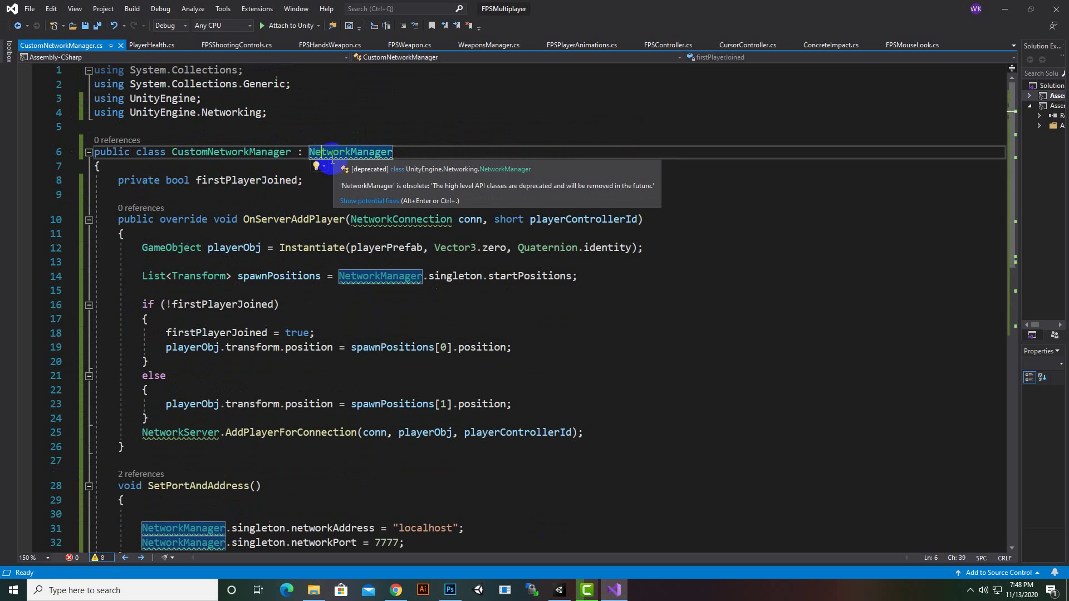
left_click_drag(119, 181, 358, 509)
left_click(344, 318)
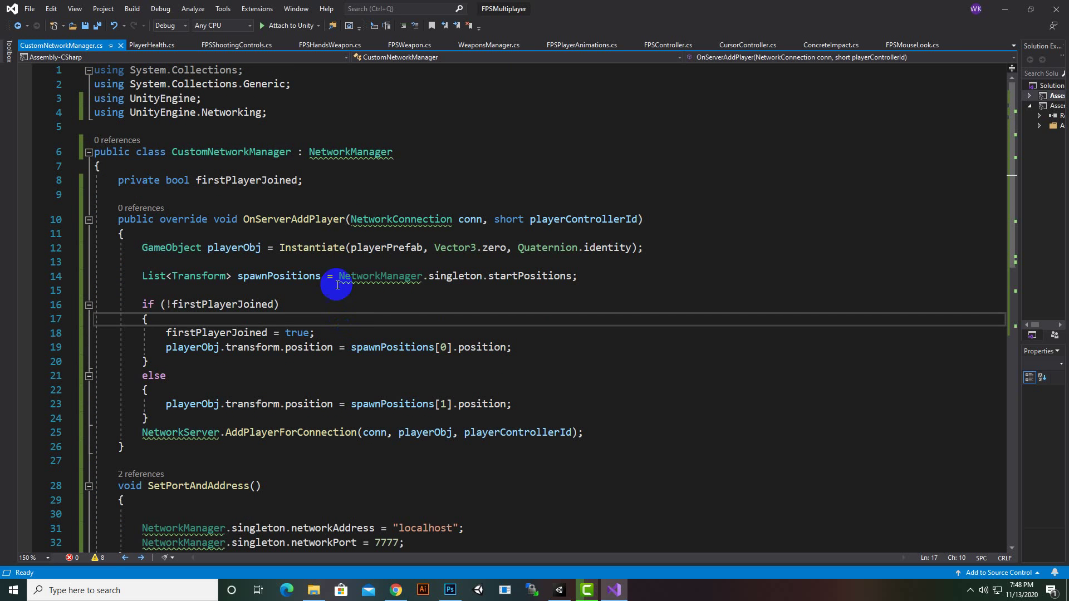
left_click(361, 152)
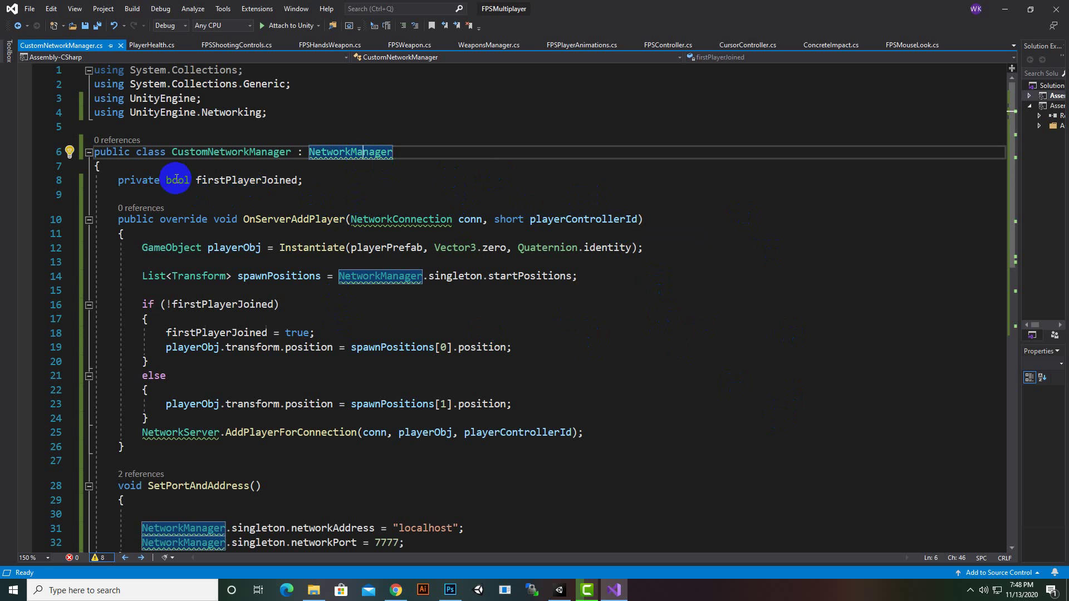
left_click(267, 180)
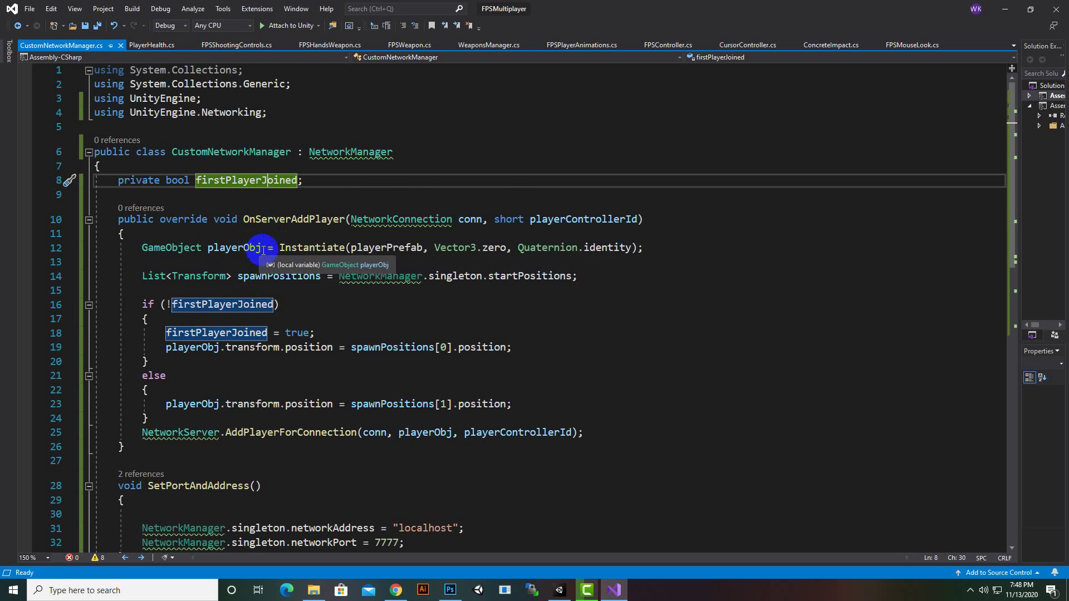
scroll(265, 253, "down", 2)
left_click(376, 232)
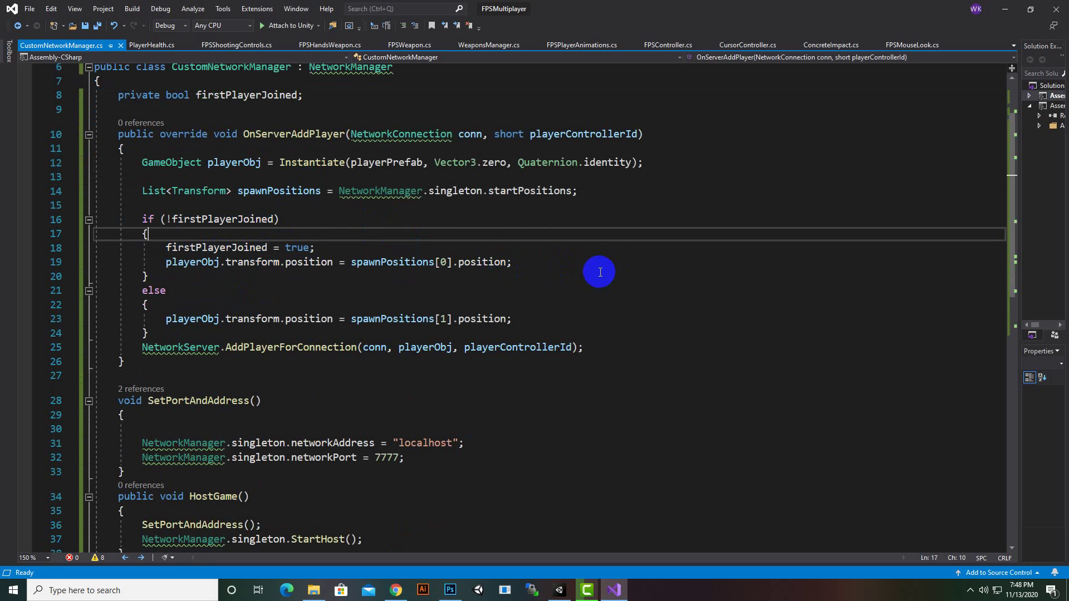
scroll(599, 270, "down", 1)
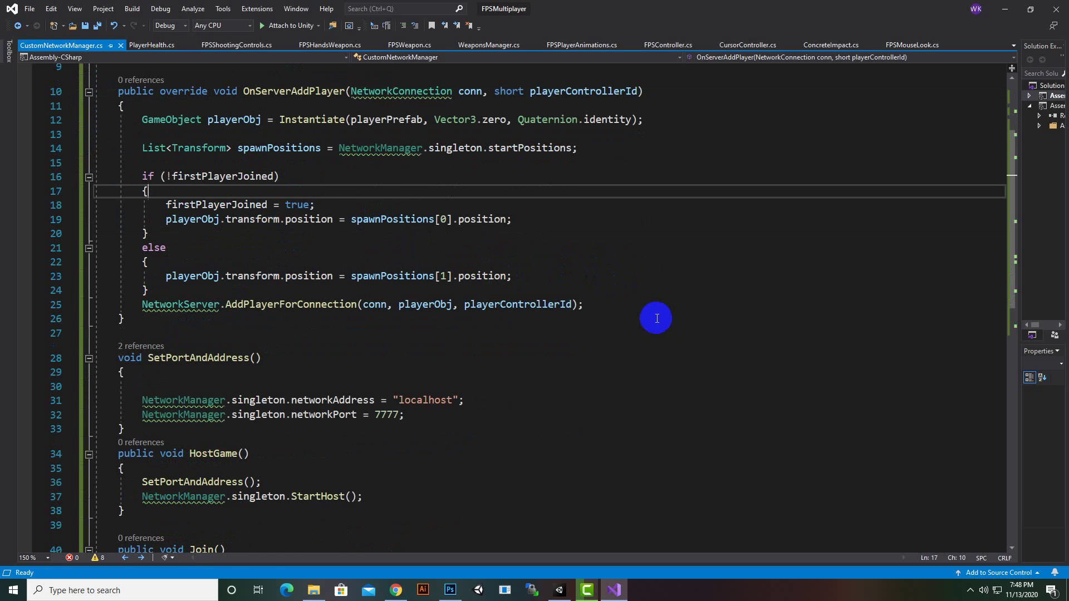
scroll(656, 319, "down", 1)
scroll(167, 334, "down", 1)
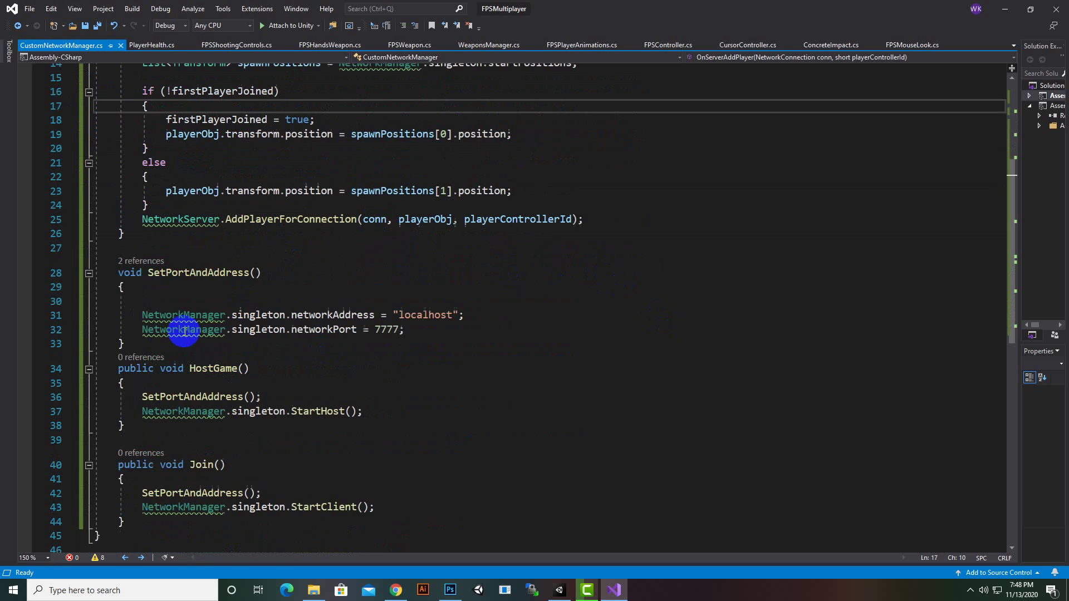
Step: Examine the network address and port in SetPortAndAddress and the start calls in the HostGame and Join methods
left_click(142, 272)
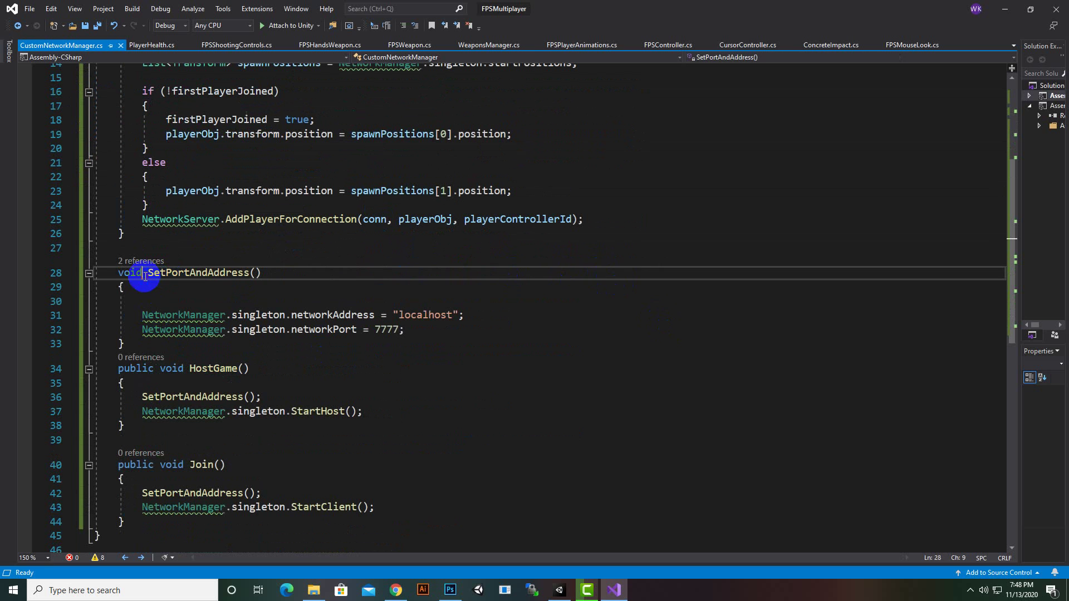
left_click(215, 275)
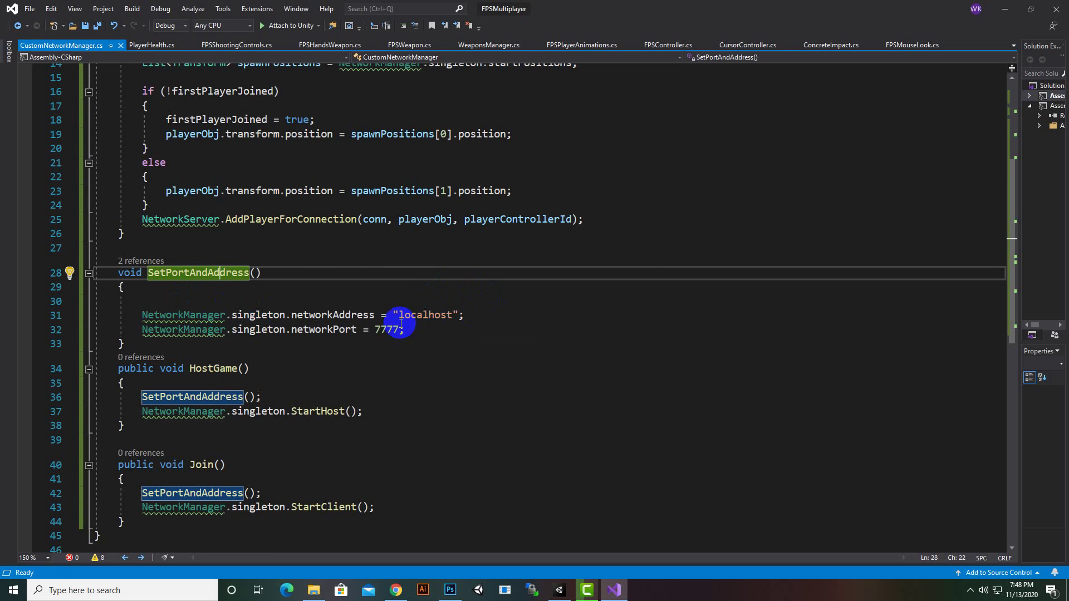
left_click(440, 315)
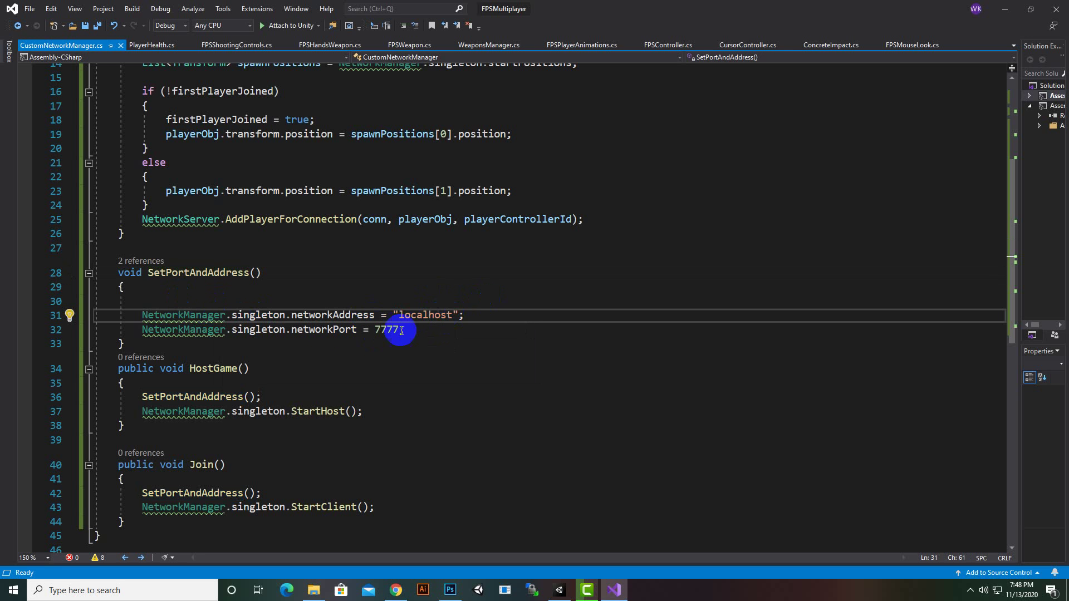
left_click(264, 331)
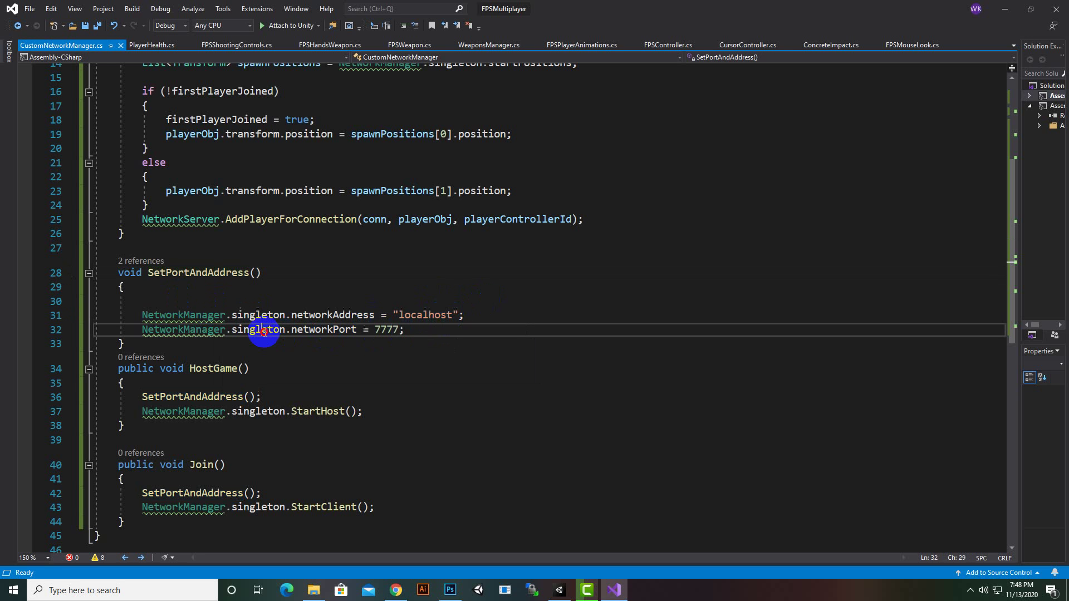
double_click(344, 330)
left_click(404, 330)
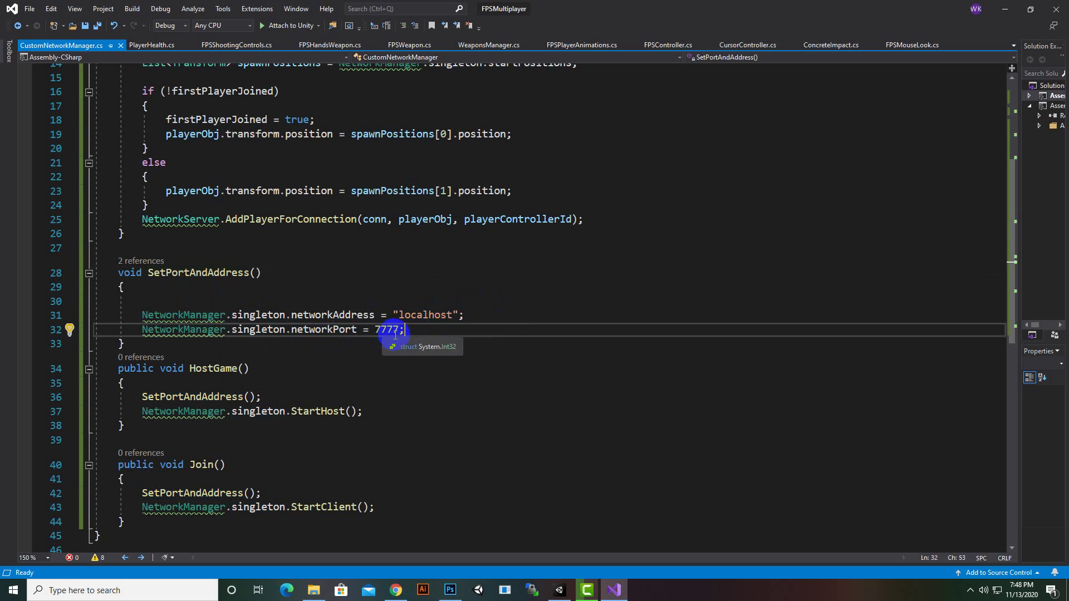
left_click(398, 331)
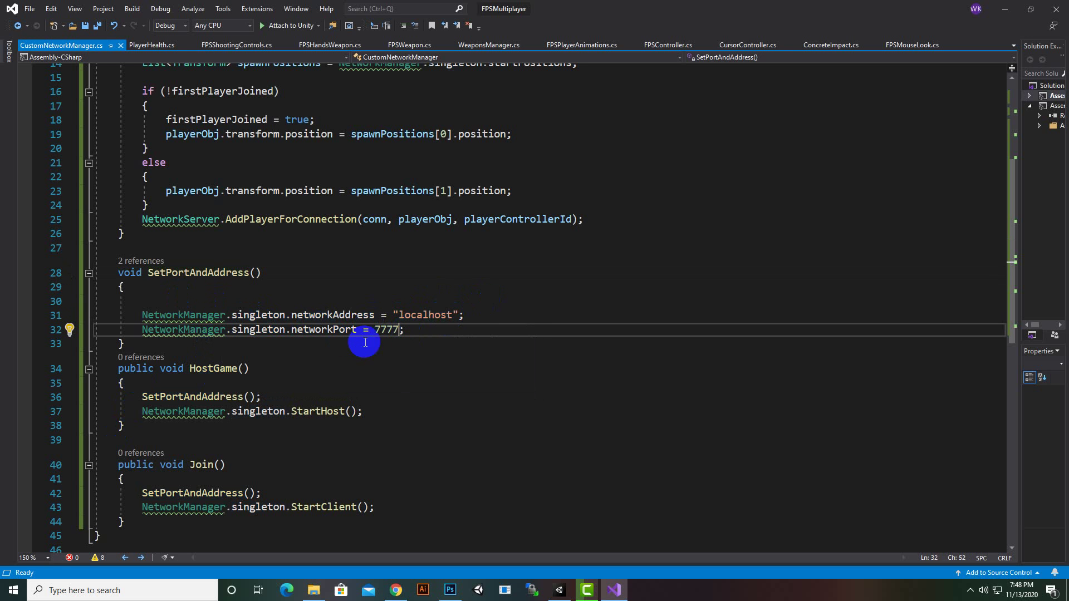
left_click_drag(435, 325, 141, 330)
left_click(393, 333)
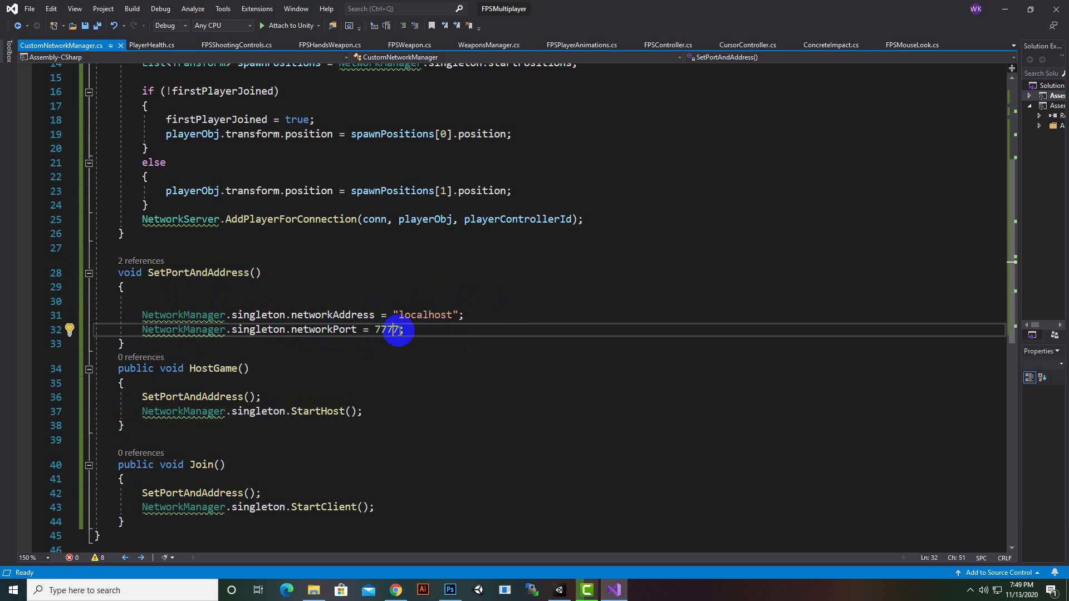
left_click(401, 326)
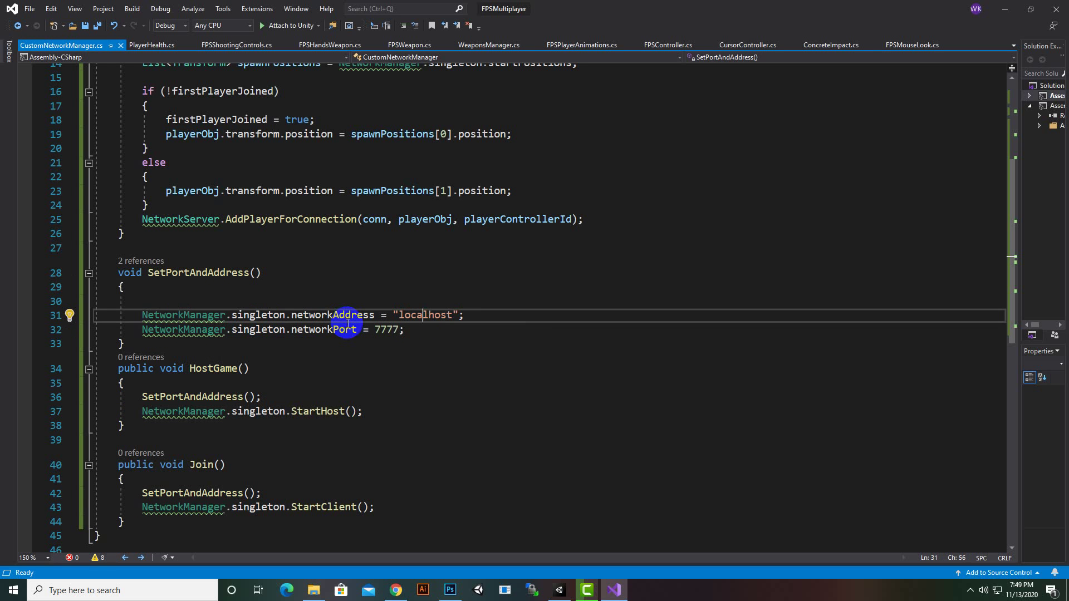
scroll(237, 358, "down", 2)
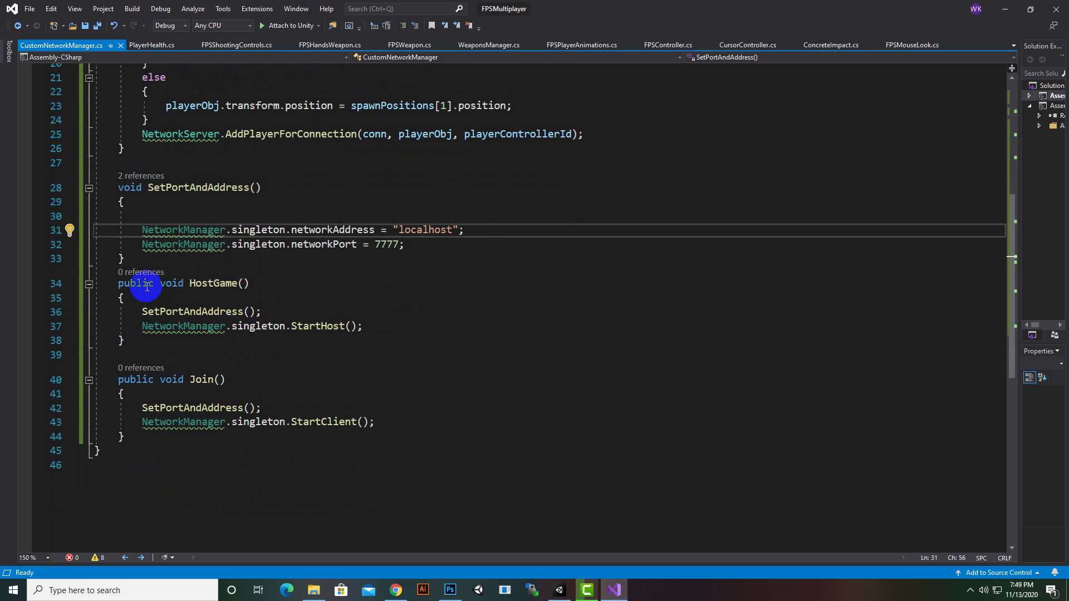
left_click(170, 285)
left_click(221, 284)
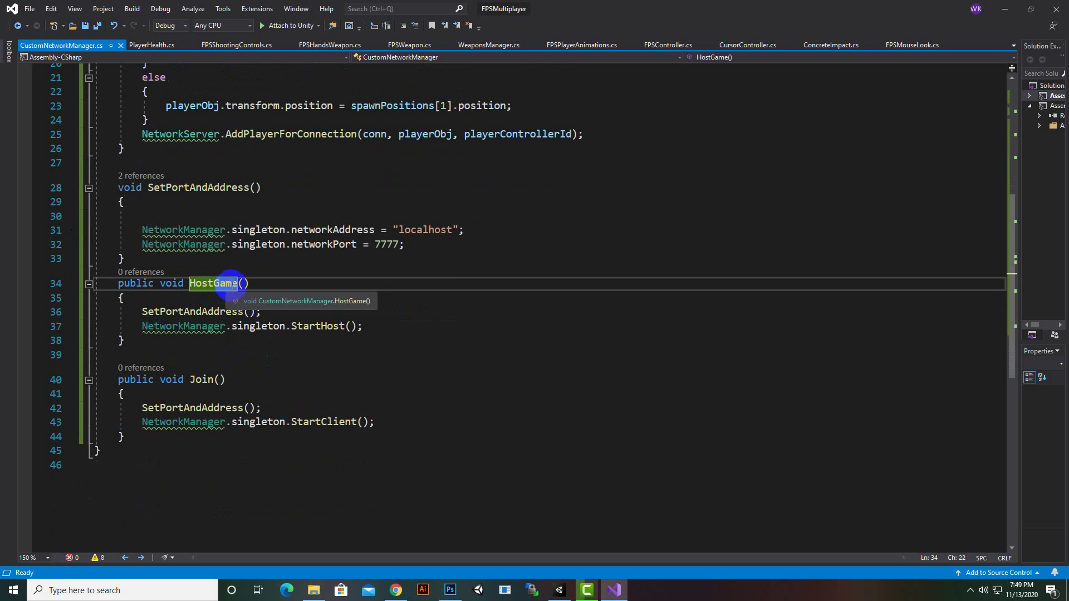
left_click(333, 327)
left_click(313, 427)
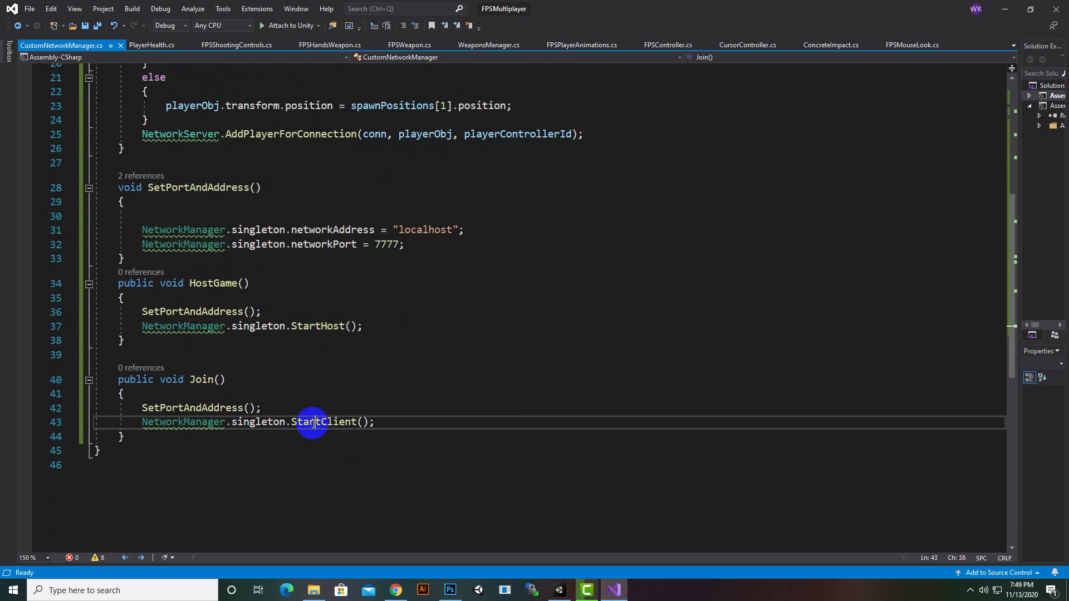
Step: Rename the Join method to JoinGame in the CustomNetworkManager script and save the file
left_click(203, 380)
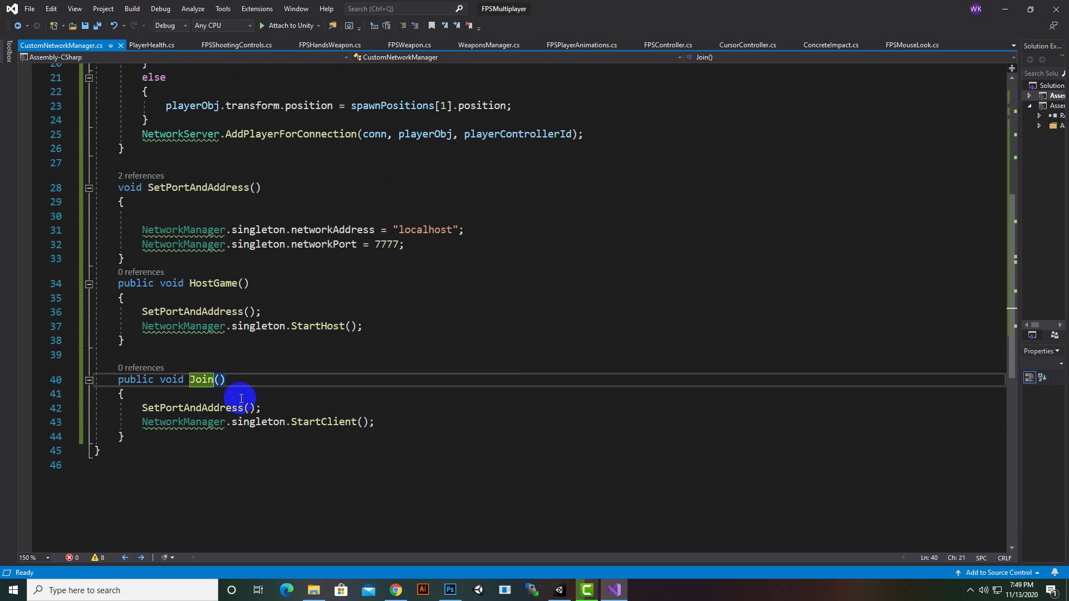
type("Ga")
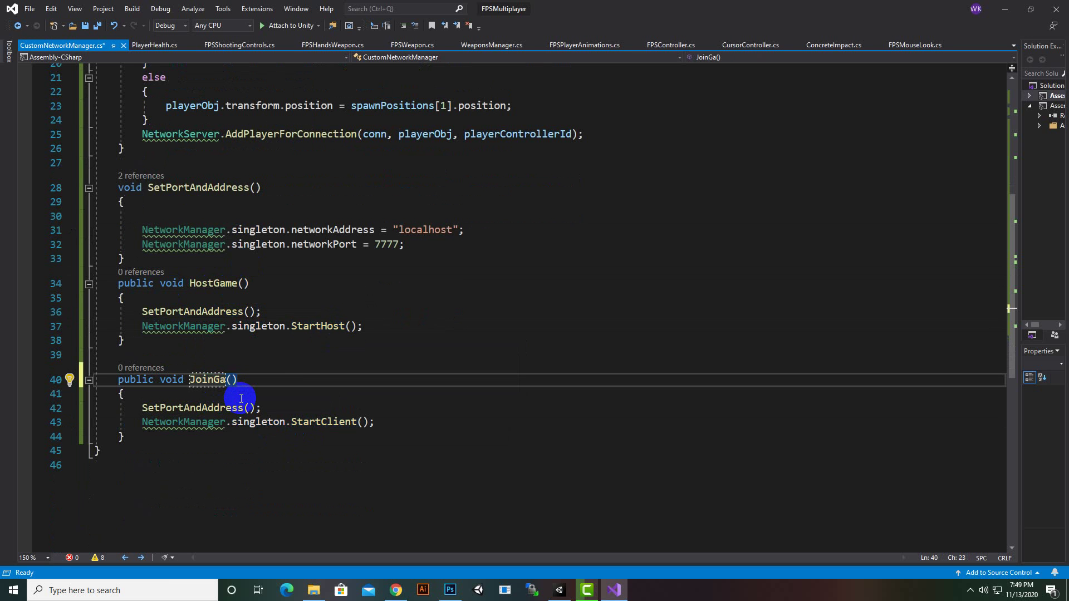
type("me")
key("ctrl+s")
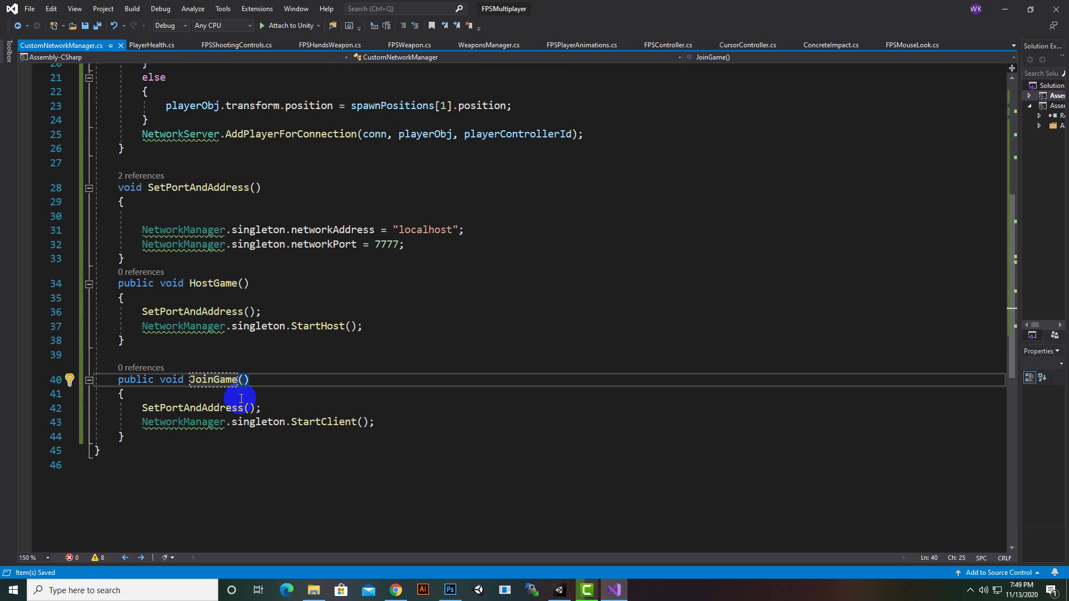
left_click(258, 384)
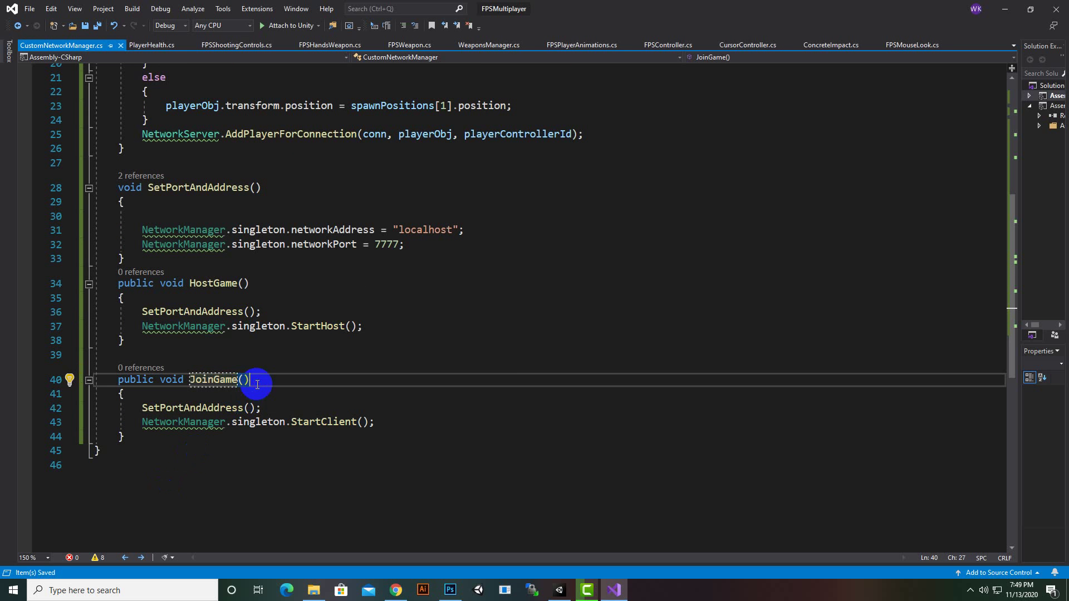
left_click(195, 284)
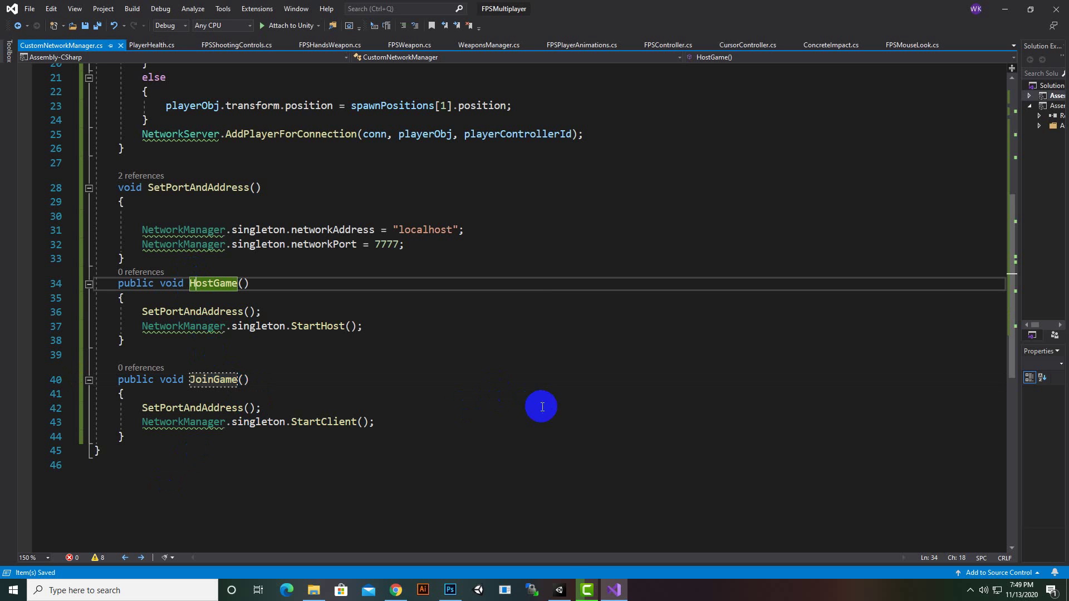
Step: Switch to Unity, create an empty game object named "Custom Network Manager" and attach the CustomNetworkManager script to it
left_click(560, 590)
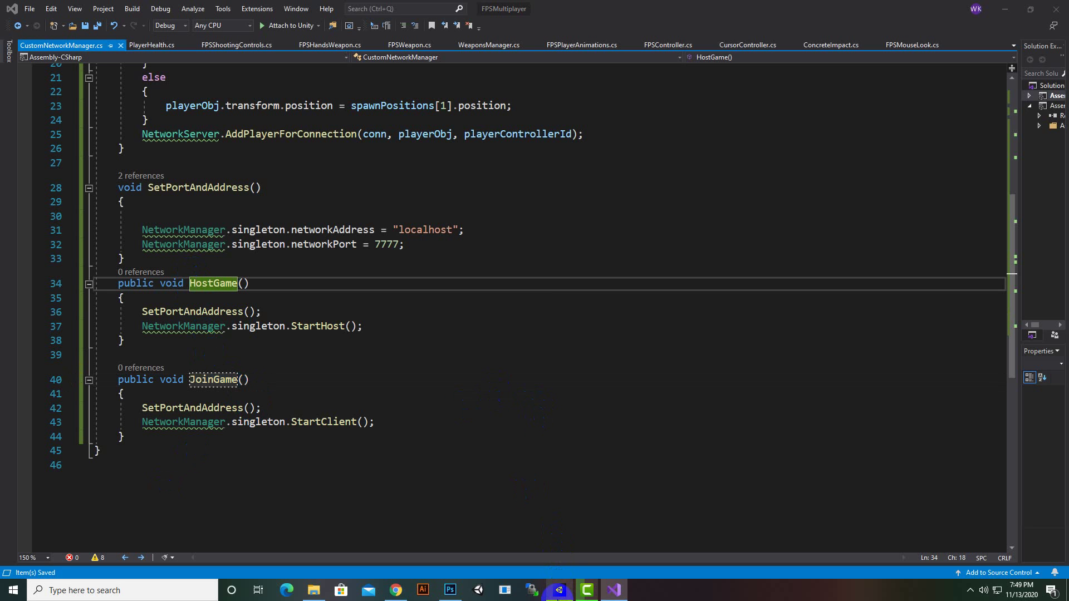
left_click(561, 590)
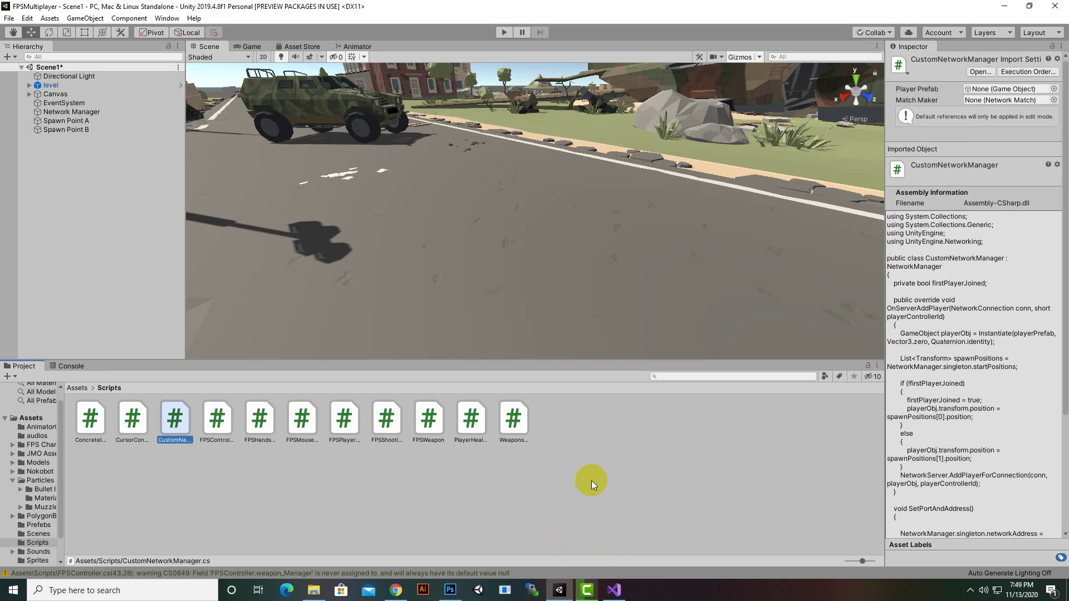
right_click(64, 143)
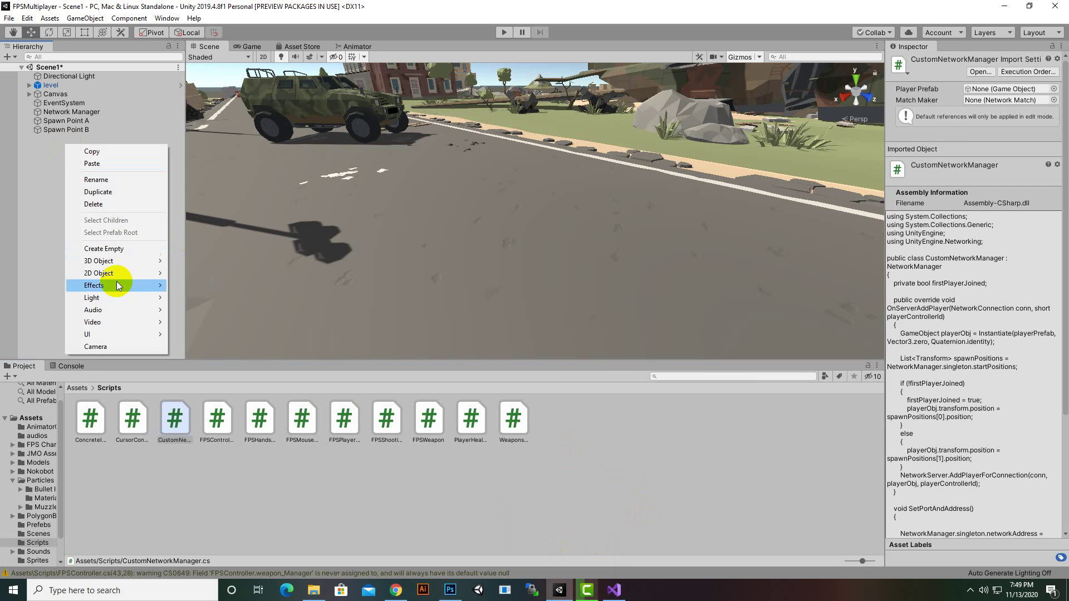
left_click(112, 248)
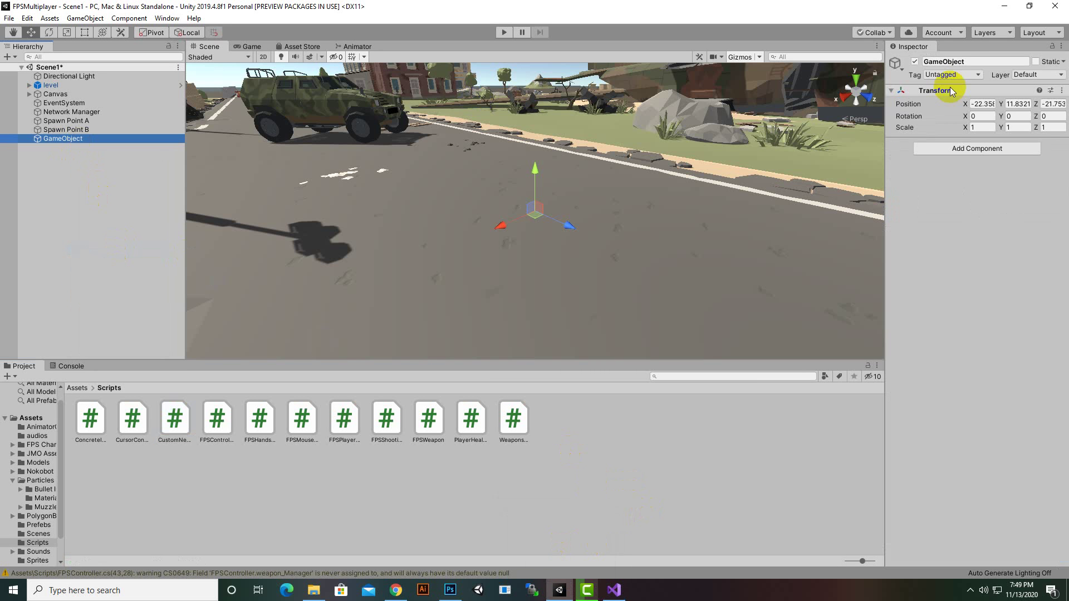
left_click(964, 62)
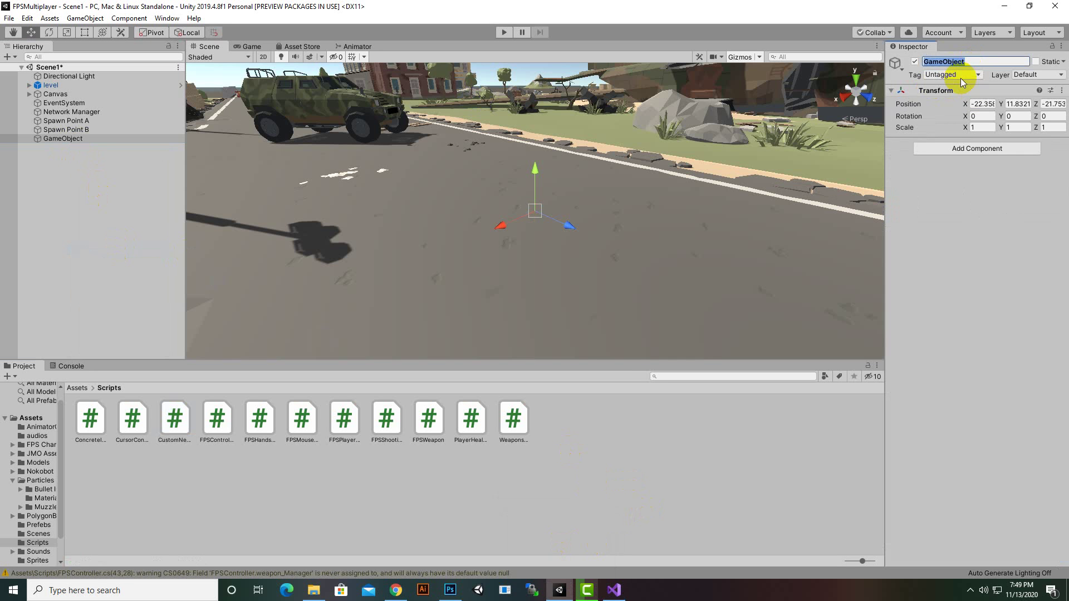
type("Custom Network")
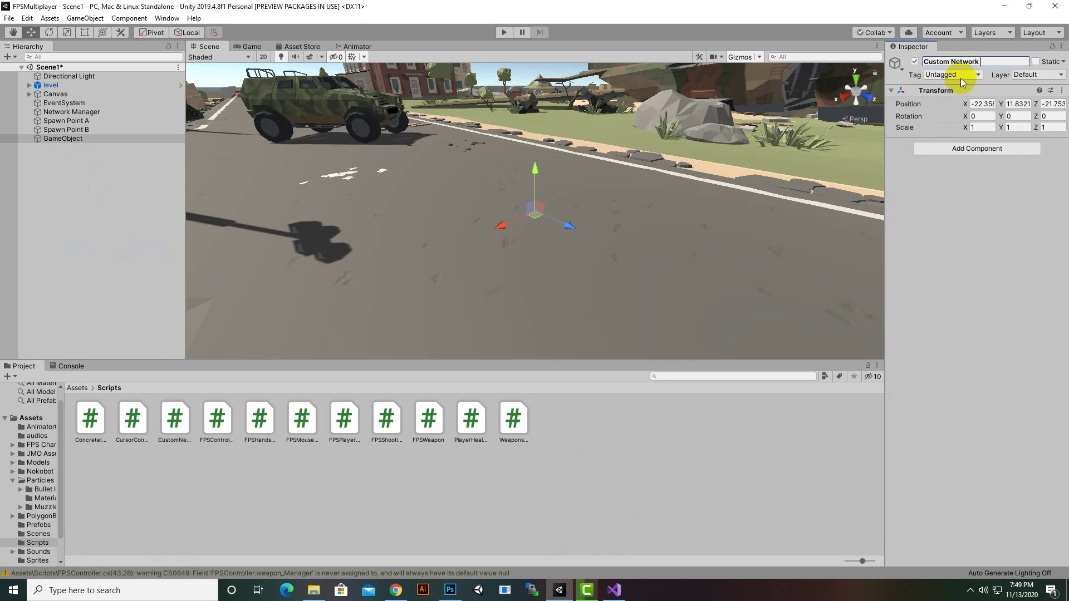
type(" Manager")
key("Return")
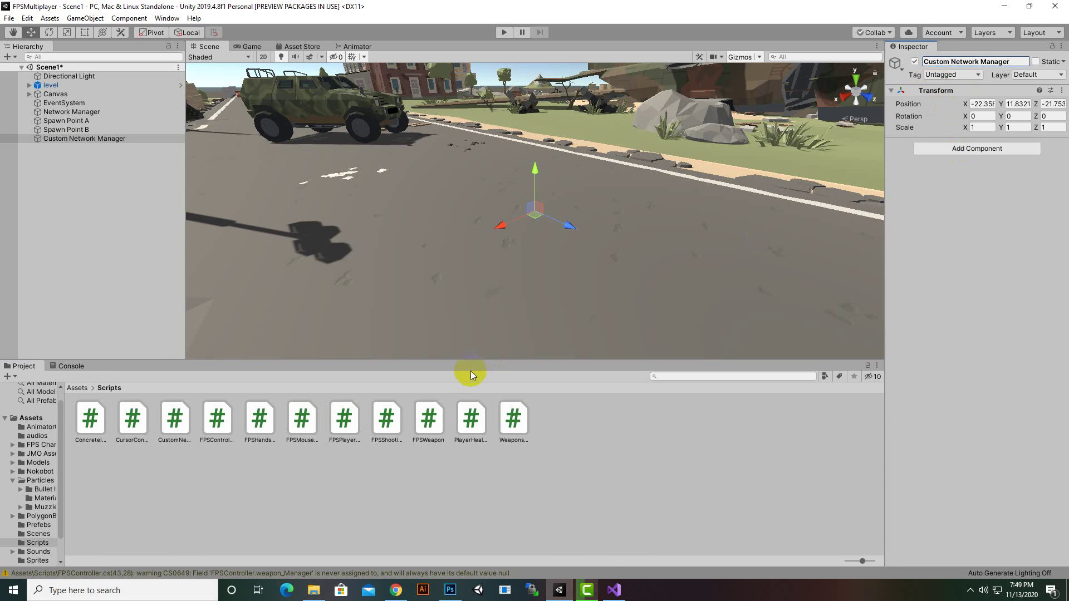
left_click_drag(165, 431, 978, 293)
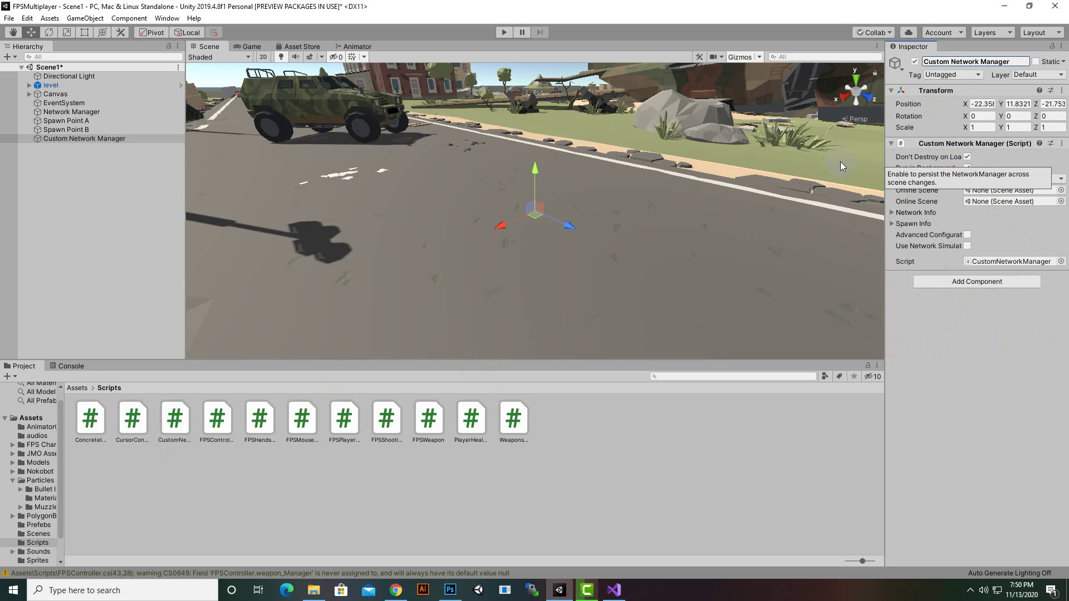
Step: Review the default Network Manager object's settings and deactivate the object in the scene
left_click(57, 112)
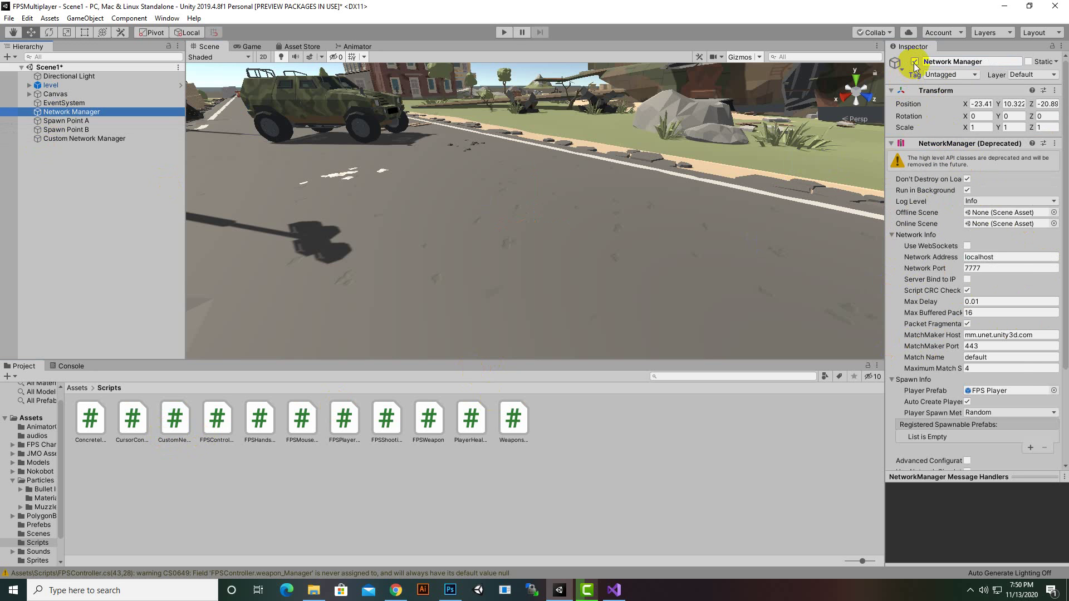
scroll(967, 332, "down", 3)
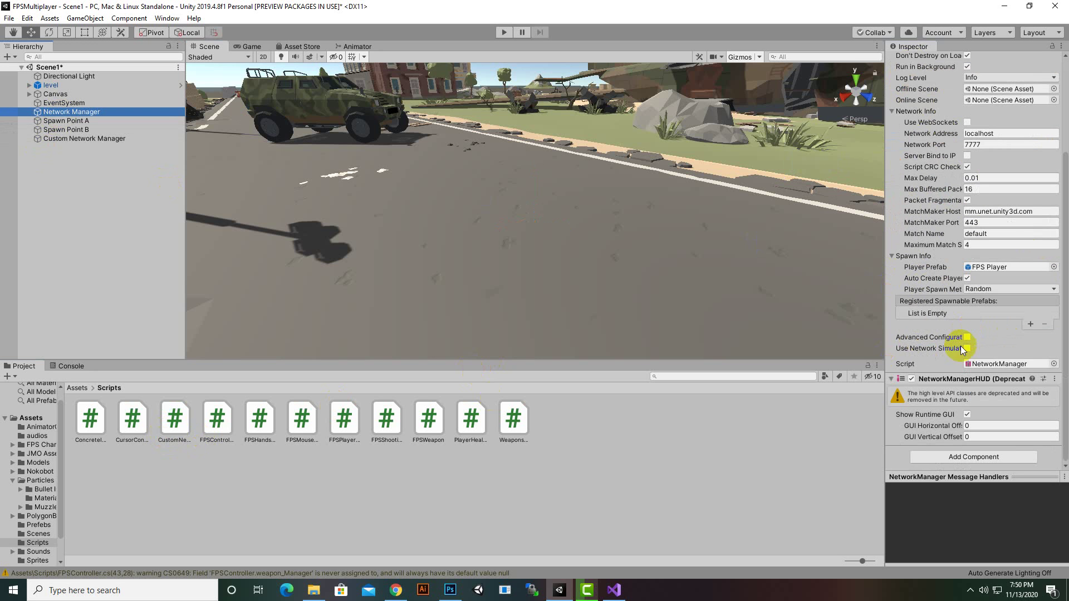
scroll(984, 386, "up", 3)
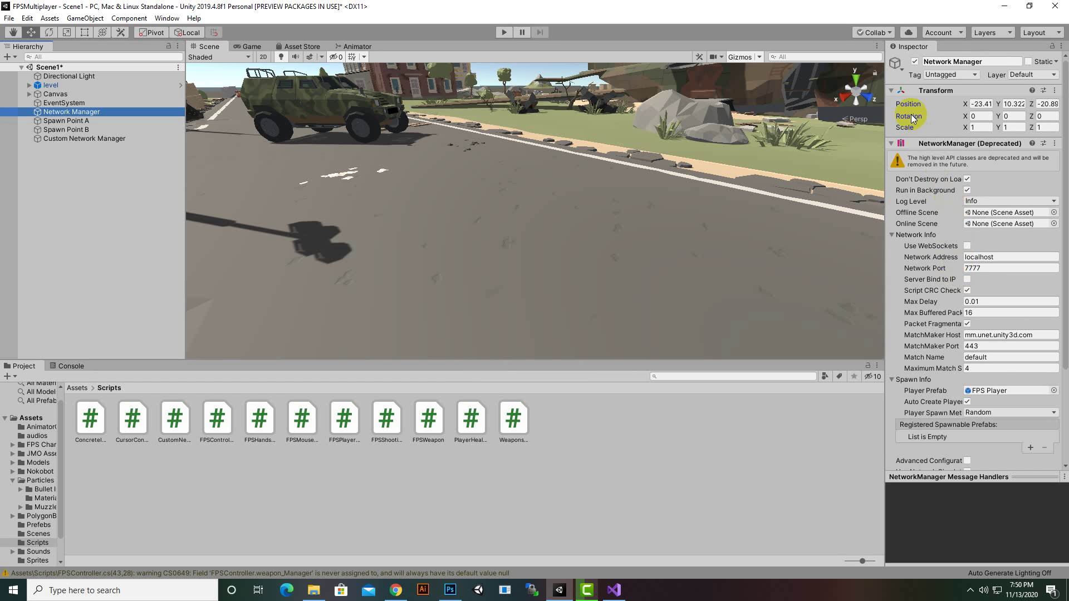
left_click(914, 62)
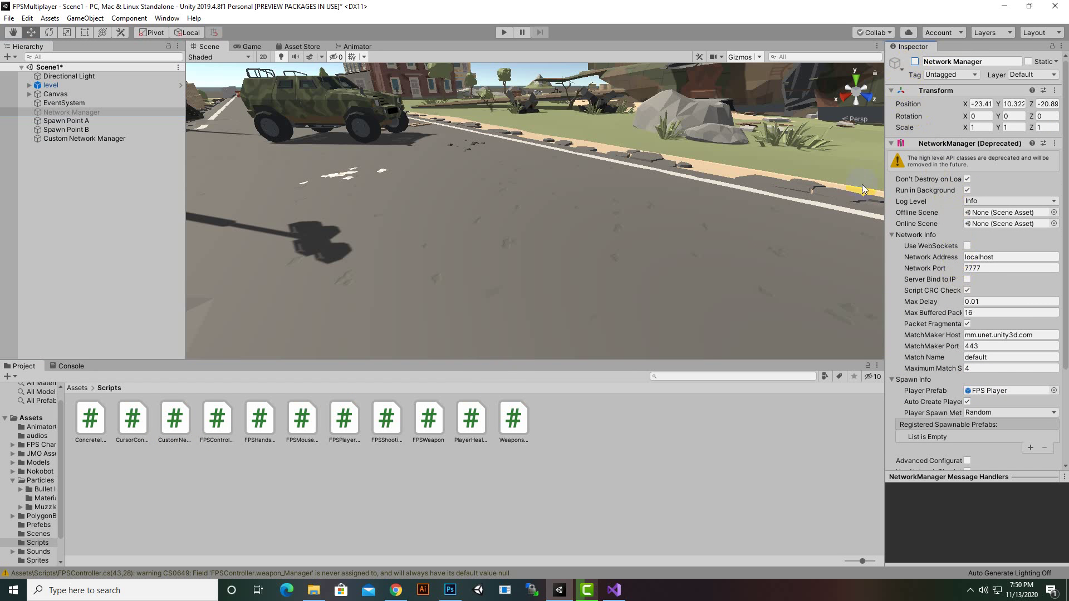
Step: Expand the Network Info and Spawn Info settings of the Custom Network Manager object
left_click(105, 140)
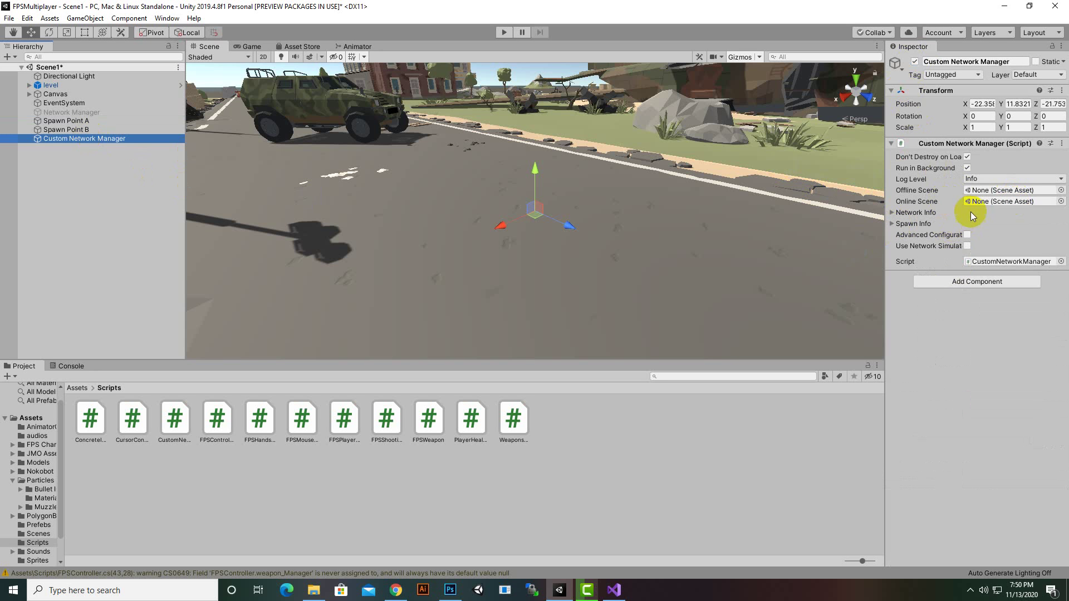
left_click(891, 224)
left_click(891, 213)
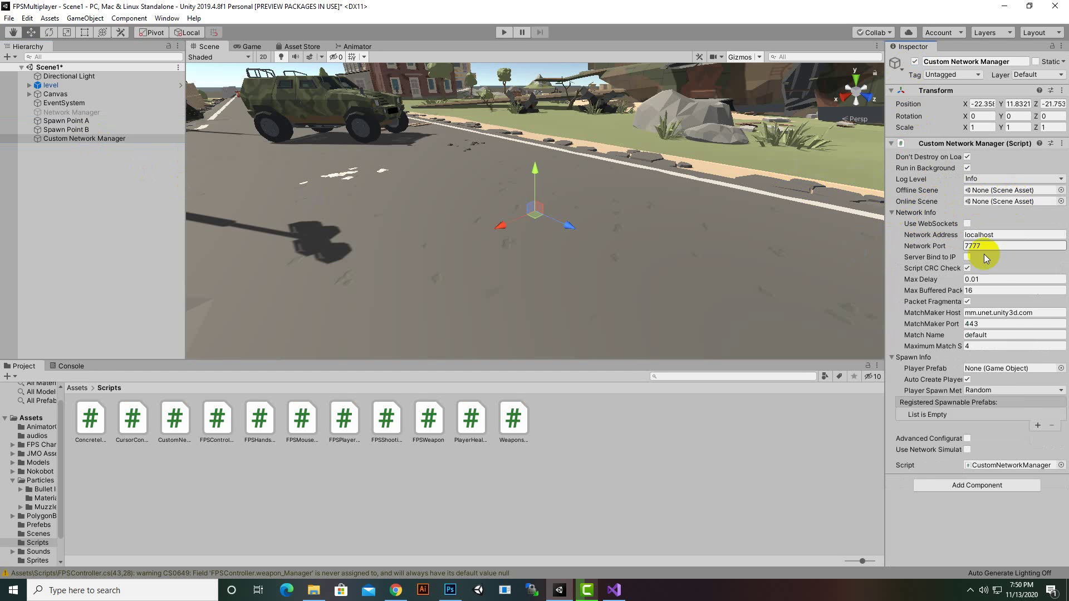
left_click(1061, 368)
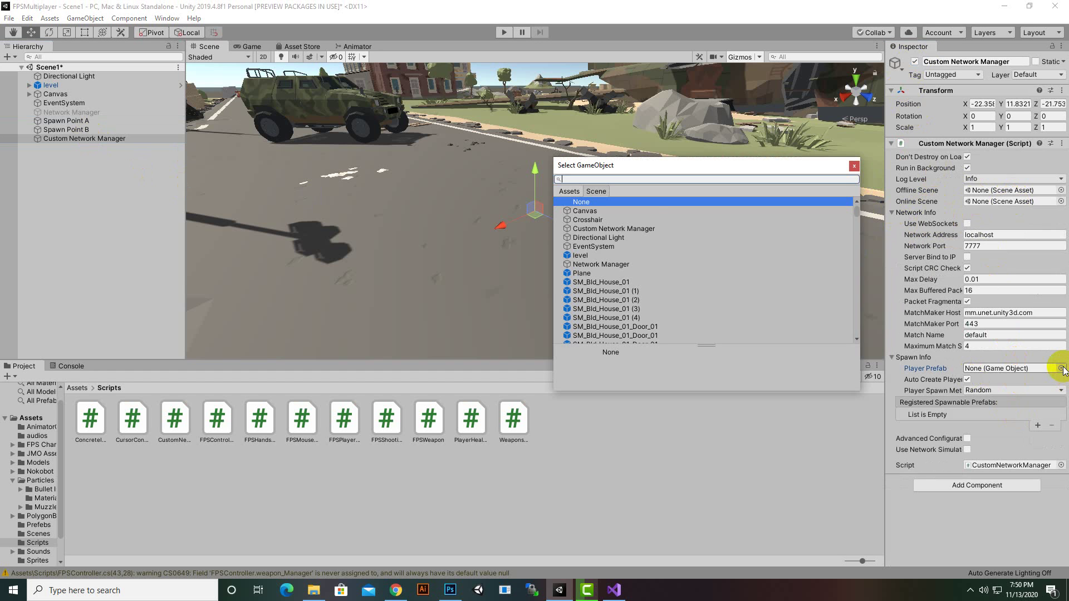
type("fp")
key("BackSpace")
key("BackSpace")
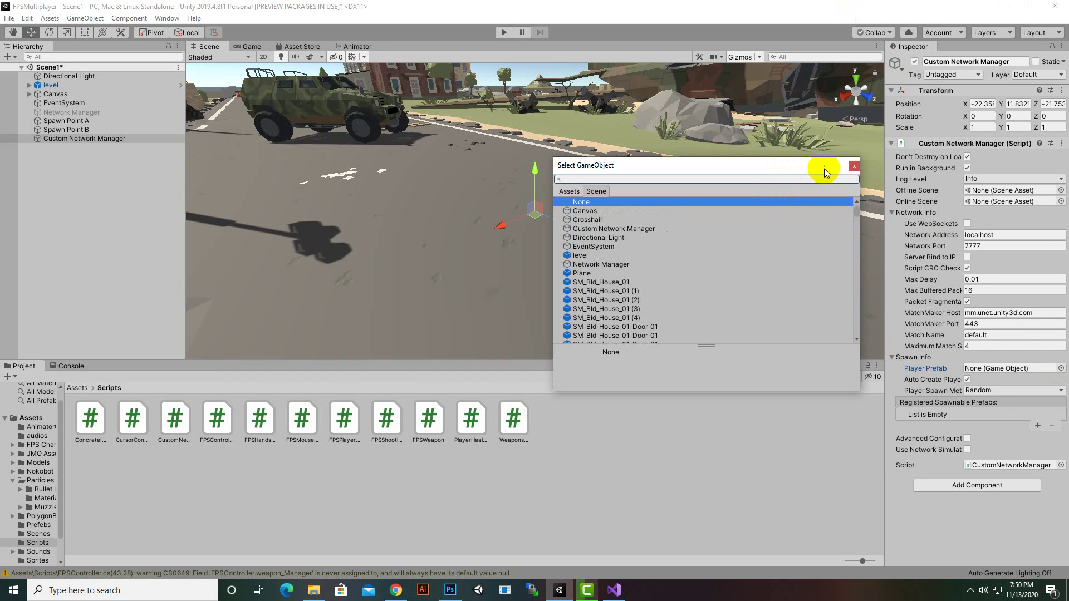
left_click(853, 167)
Step: Assign the FPS Player prefab from the Prefebs folder as the Custom Network Manager's player prefab, keeping the Random spawn method
left_click(76, 389)
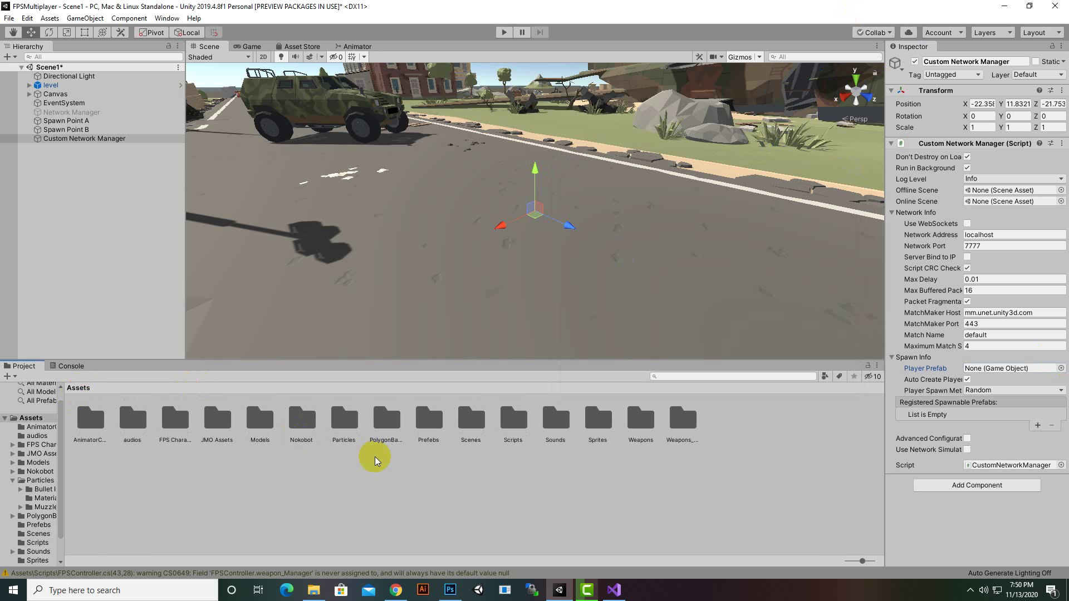
double_click(423, 422)
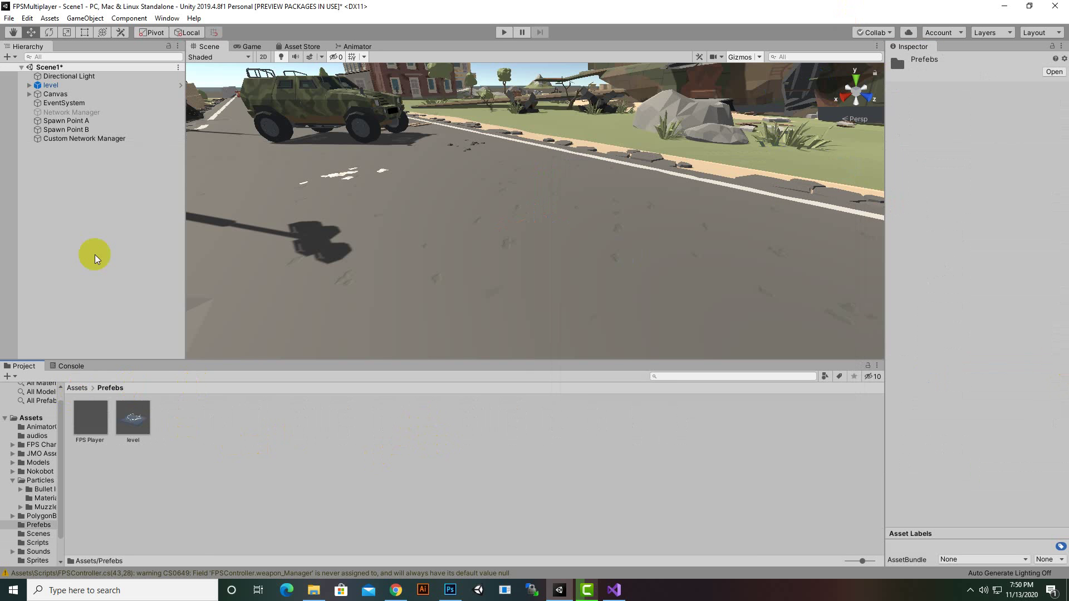
left_click(71, 138)
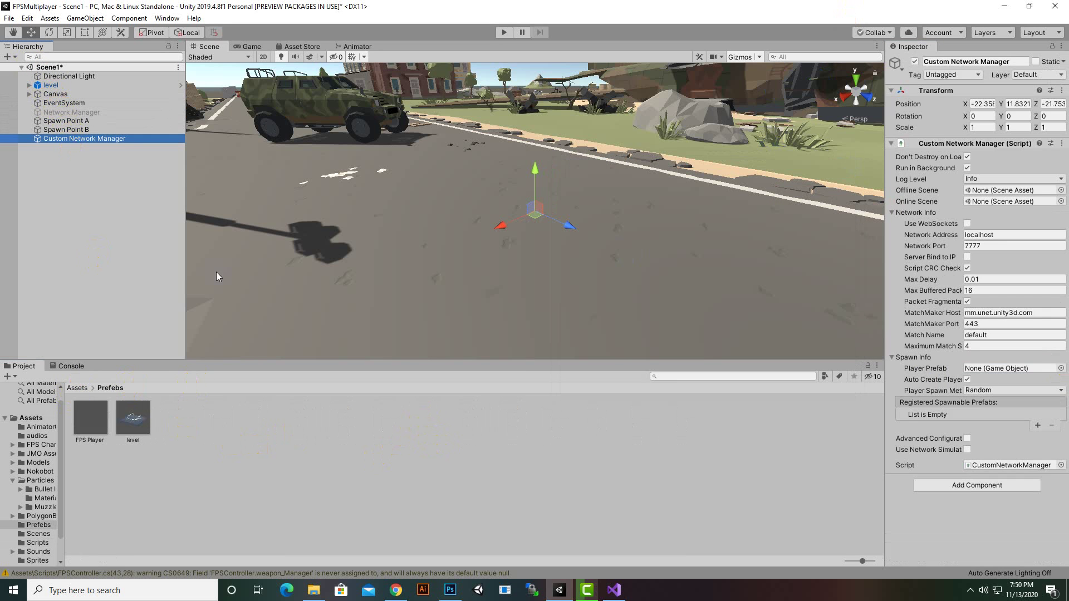
left_click_drag(91, 421, 990, 370)
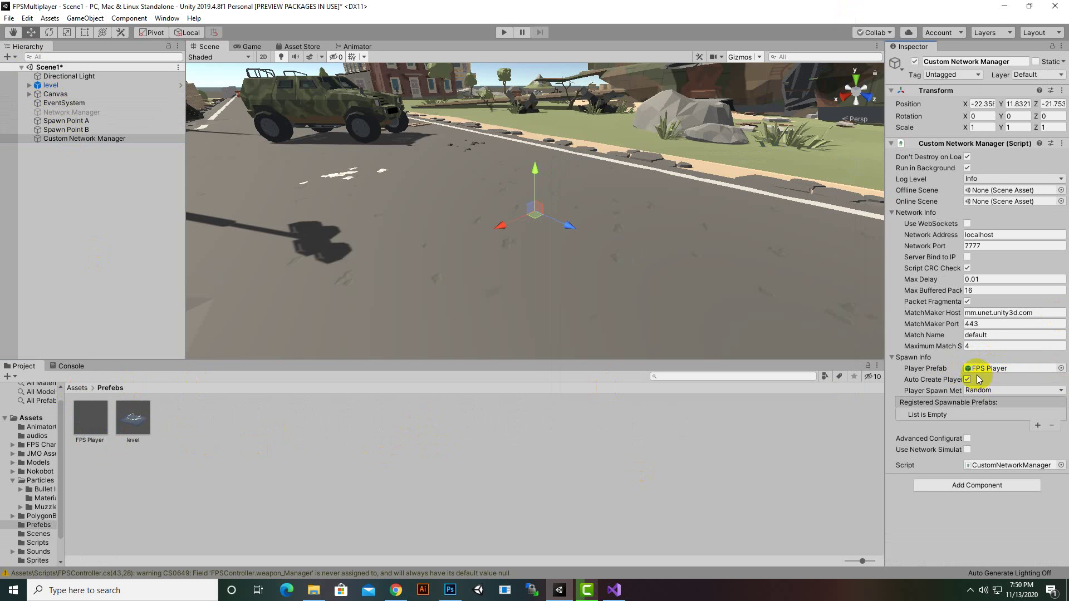
left_click(994, 392)
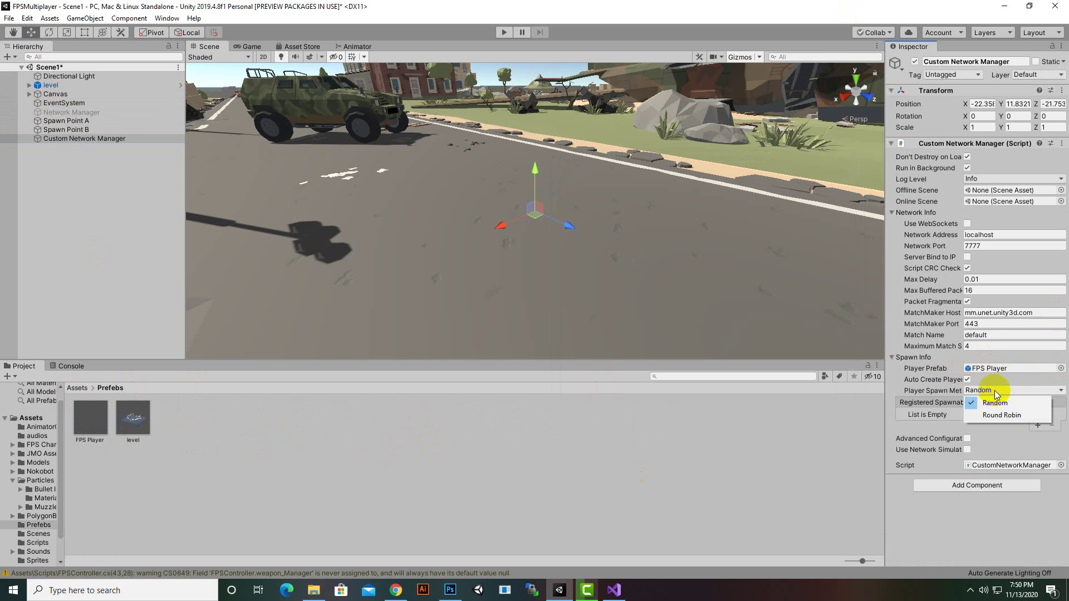
left_click(1032, 381)
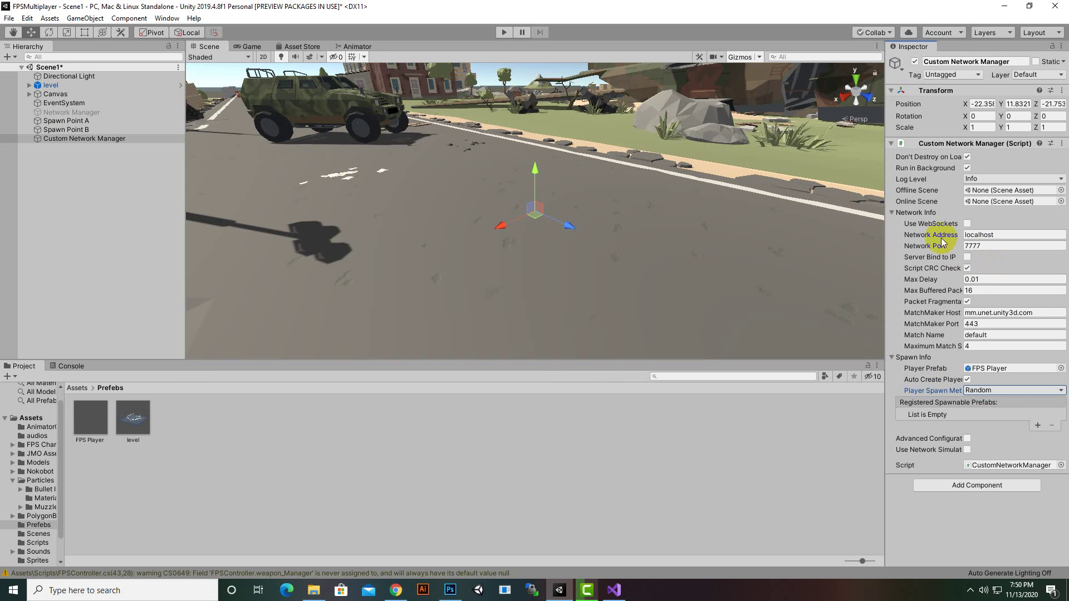
Step: Set both the offline scene and the online scene of the Custom Network Manager to Scene1
left_click(1061, 190)
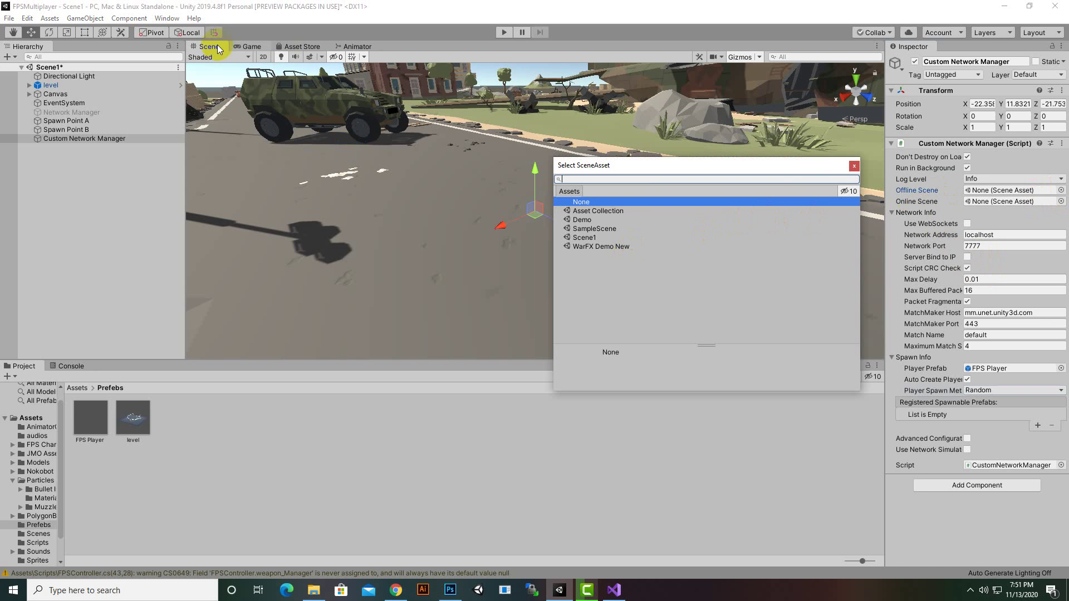
left_click(594, 238)
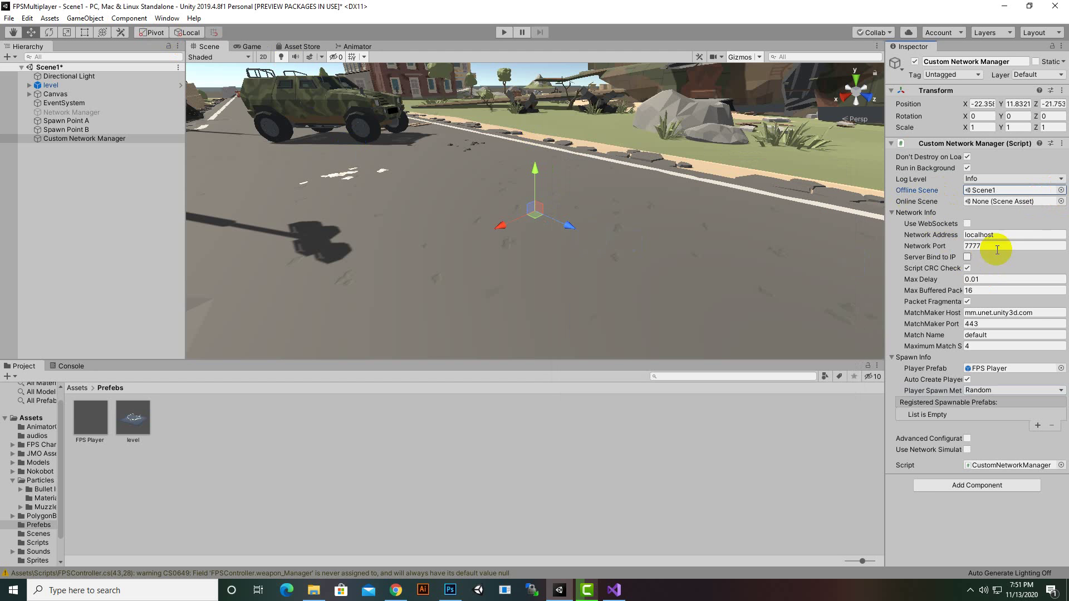
left_click(1061, 201)
double_click(600, 239)
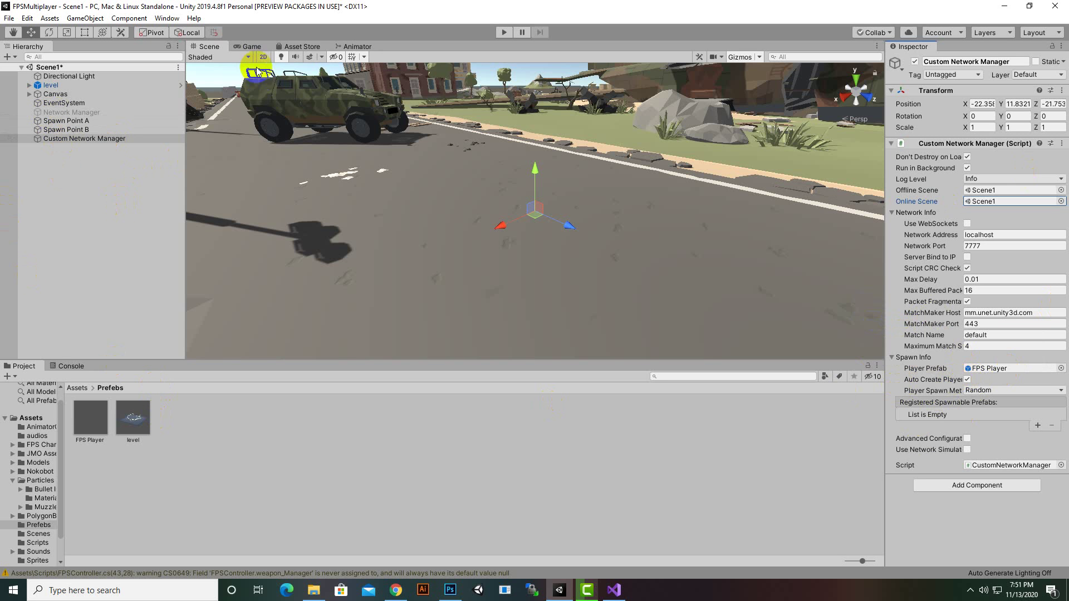
Step: Show the Game view and set its display resolution to 1280:720
left_click(256, 47)
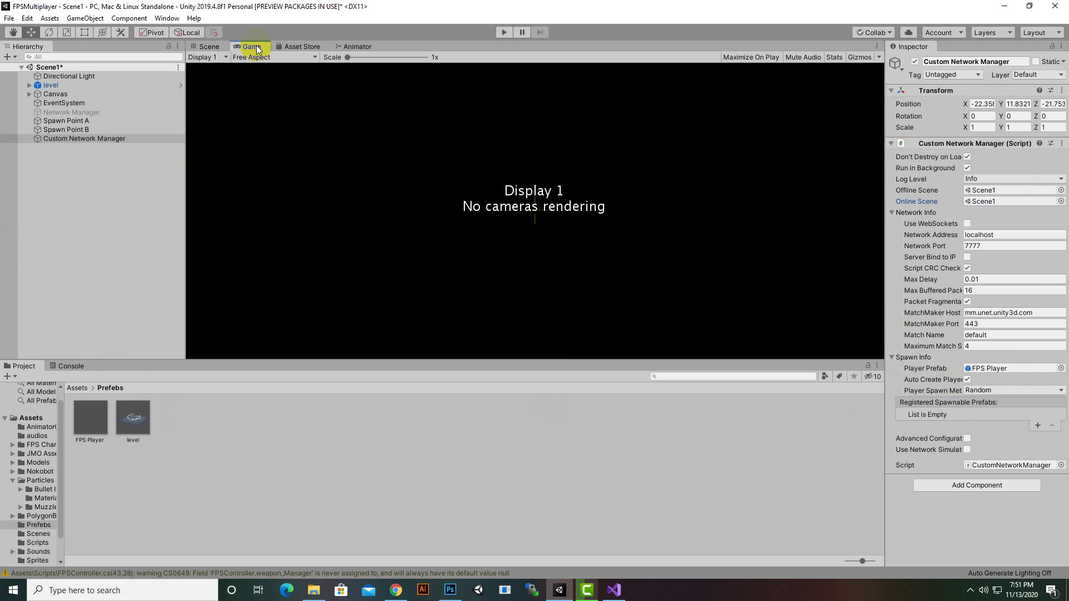
left_click(268, 58)
left_click(259, 167)
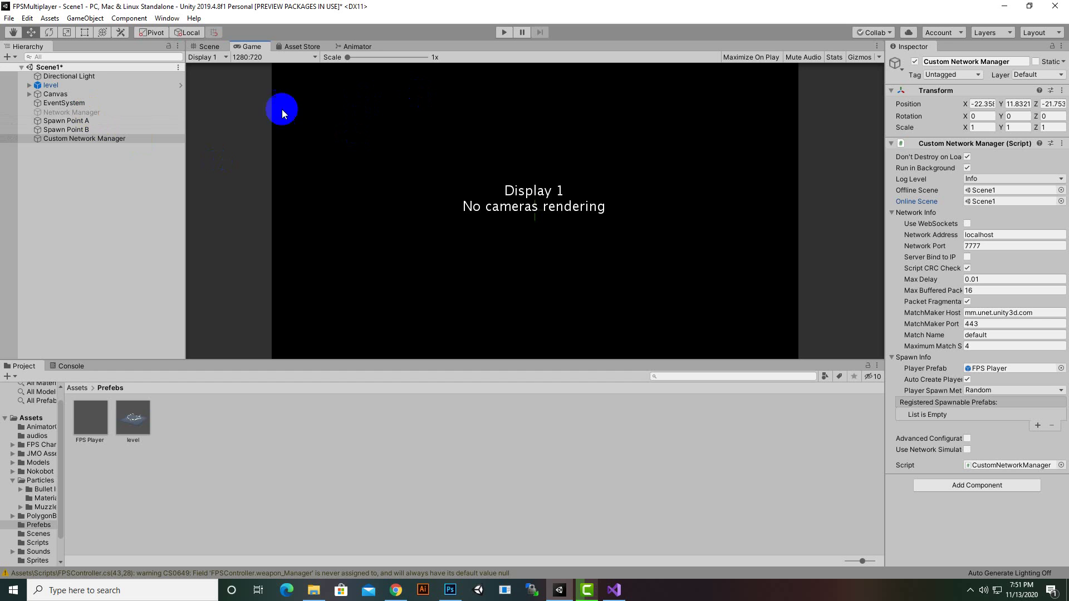
right_click(55, 95)
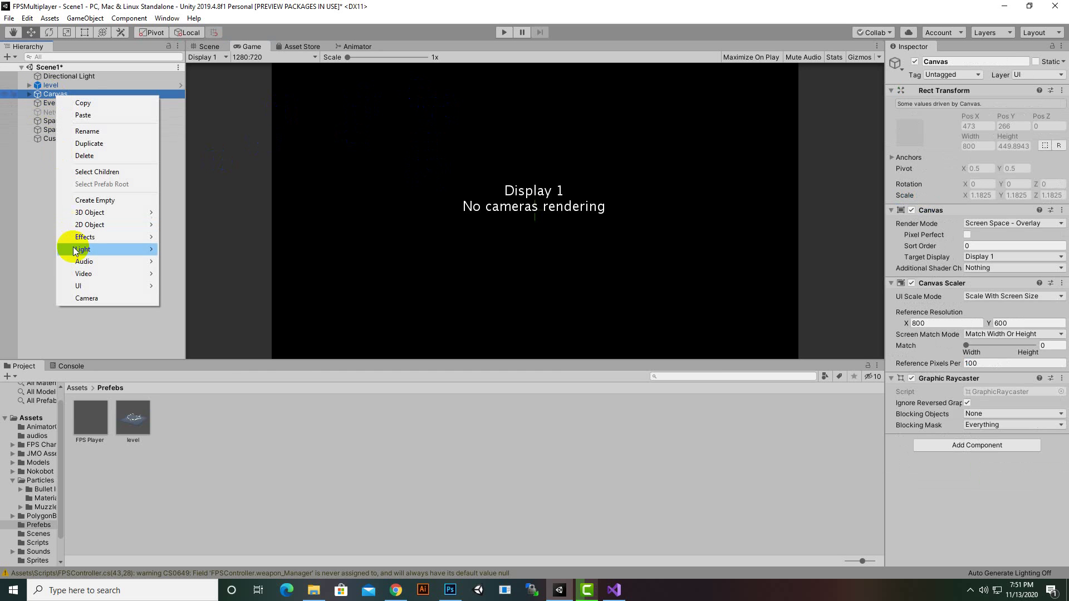
mouse_move(92, 285)
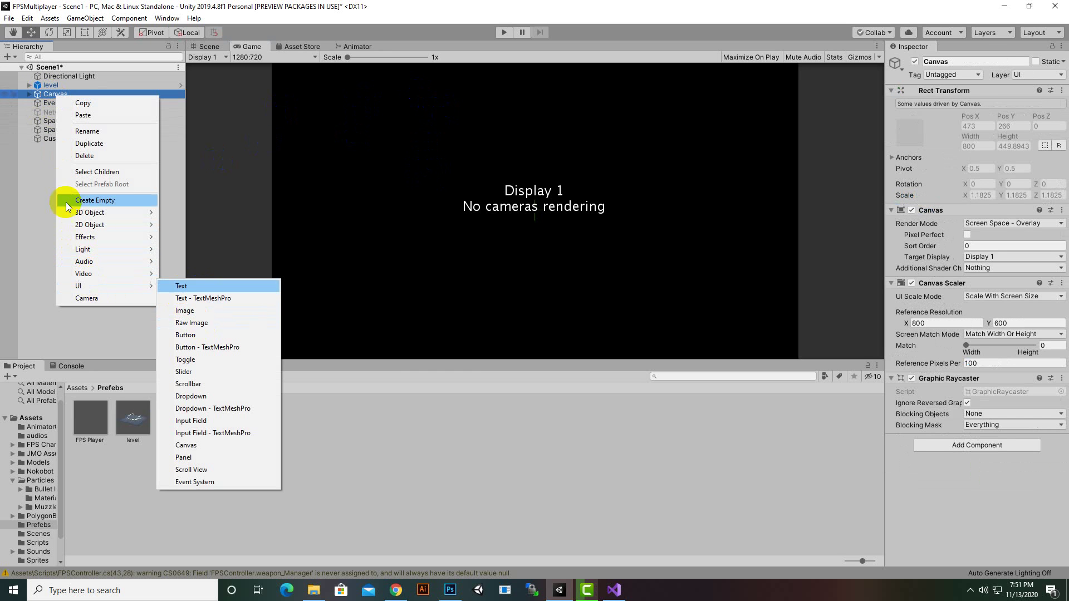
left_click(211, 57)
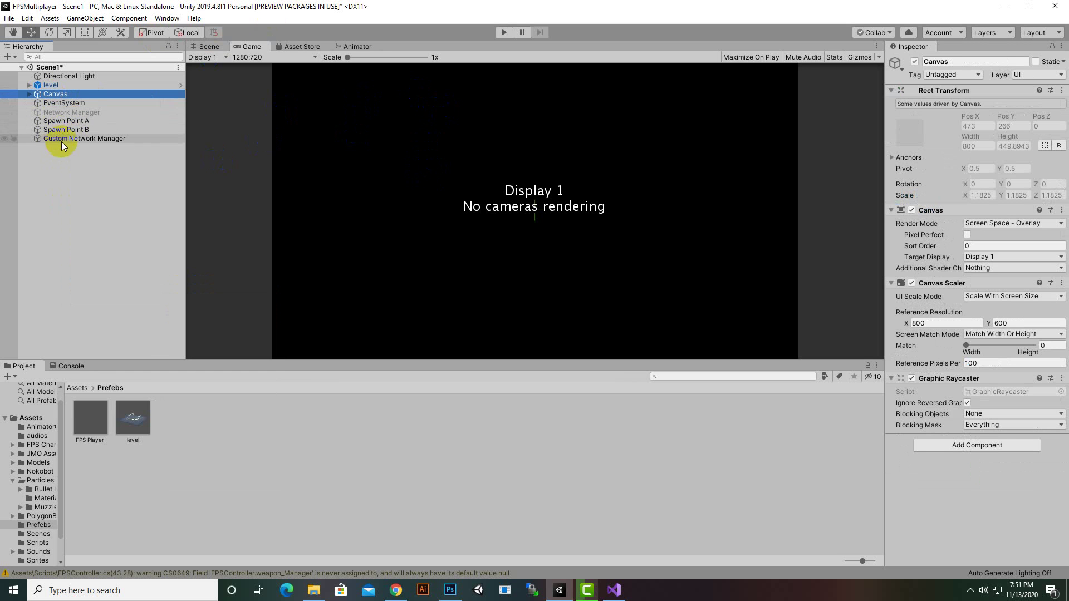
left_click(66, 103)
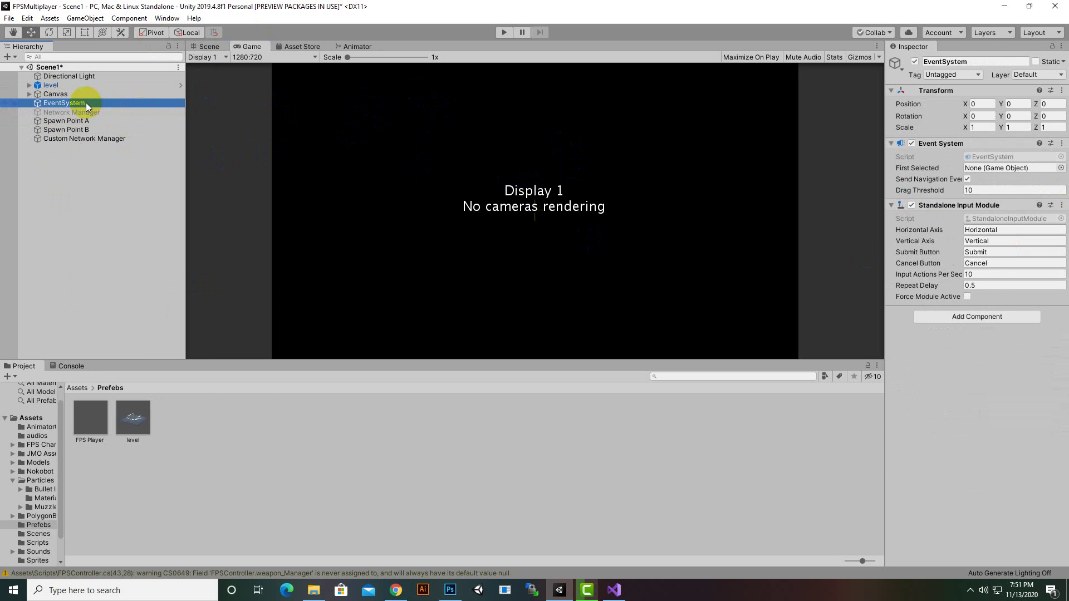
right_click(111, 204)
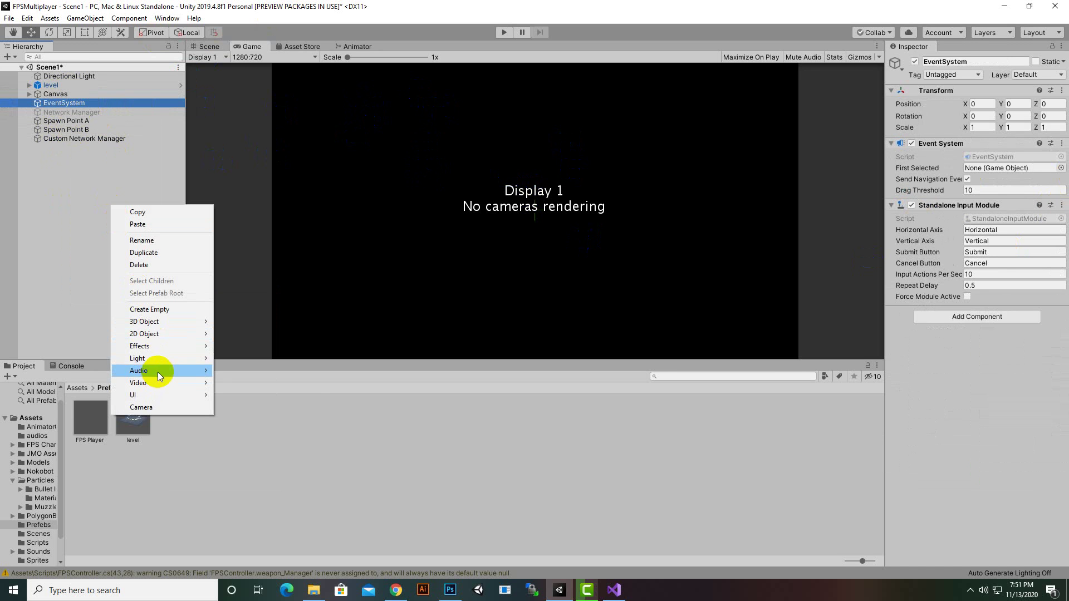
mouse_move(179, 324)
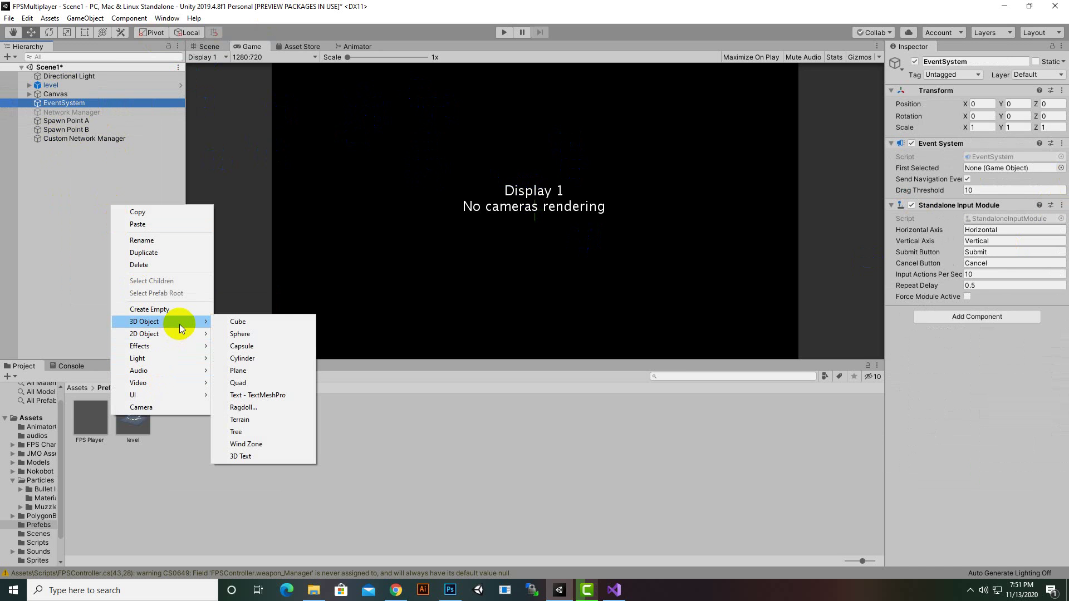
mouse_move(158, 390)
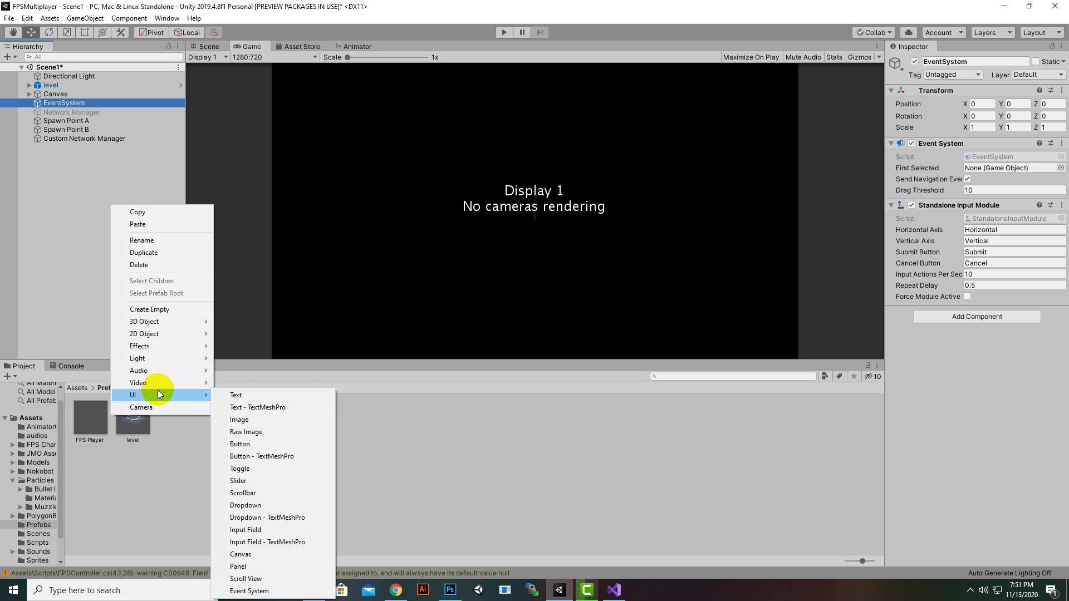
Step: Add a UI button under the Canvas and rename it HOST
left_click(66, 95)
right_click(64, 94)
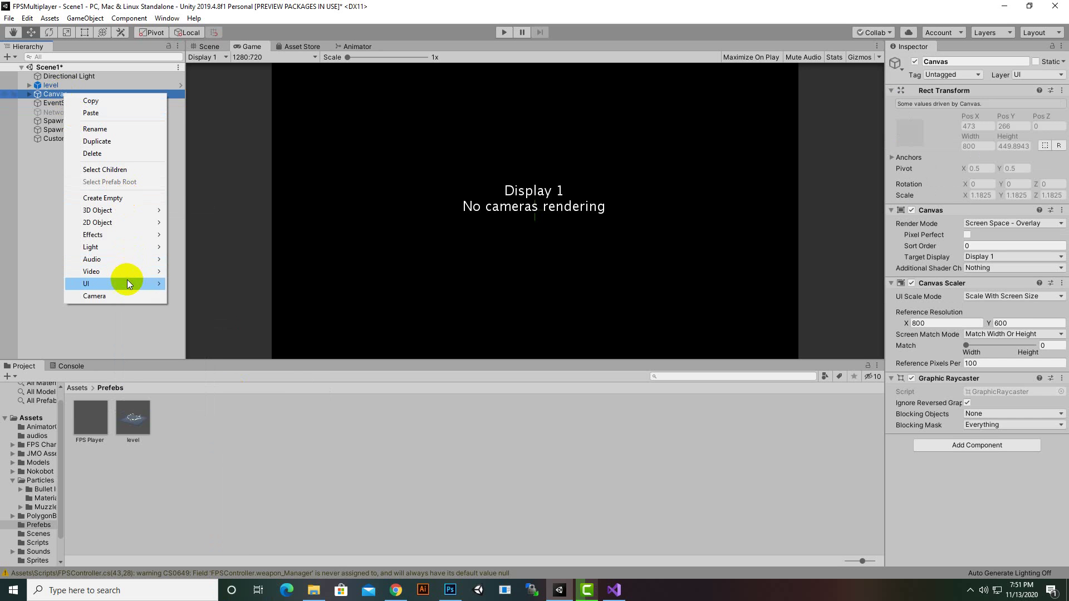
mouse_move(161, 282)
left_click(200, 333)
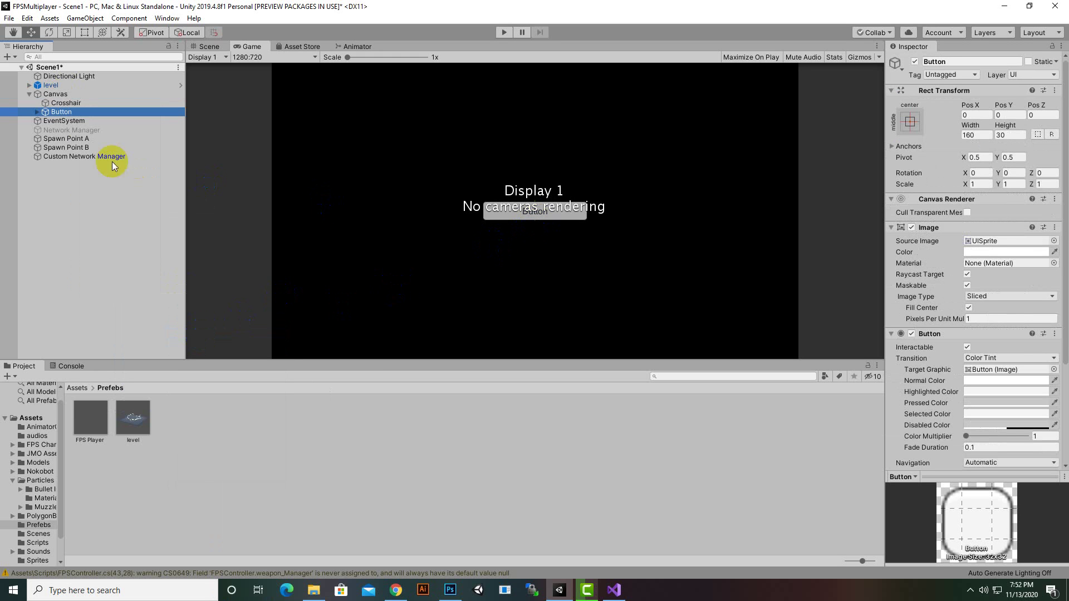
right_click(58, 112)
left_click(92, 144)
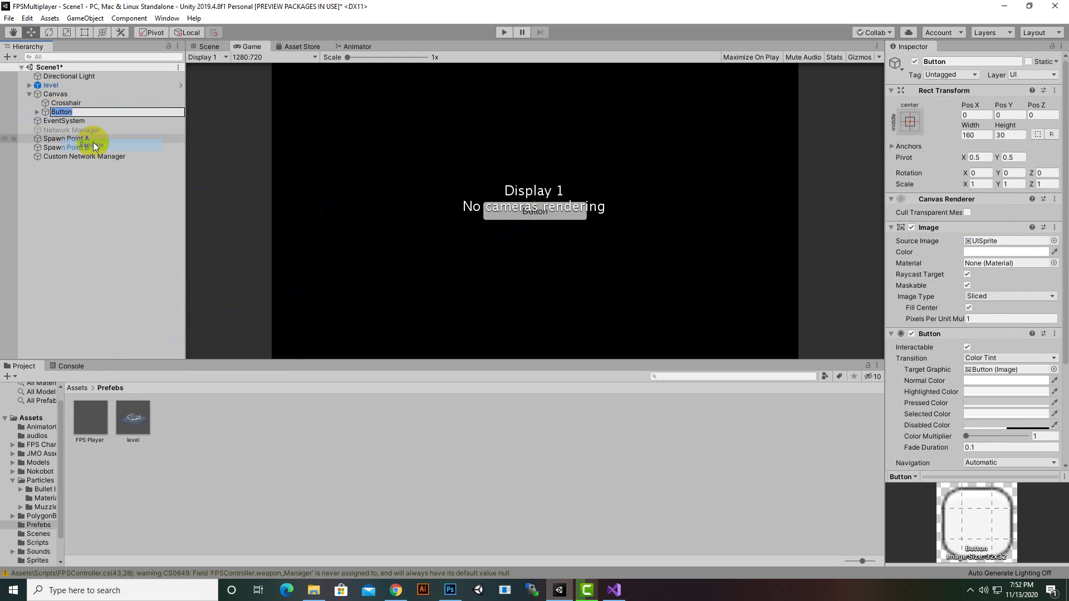
type("HOST")
key("Return")
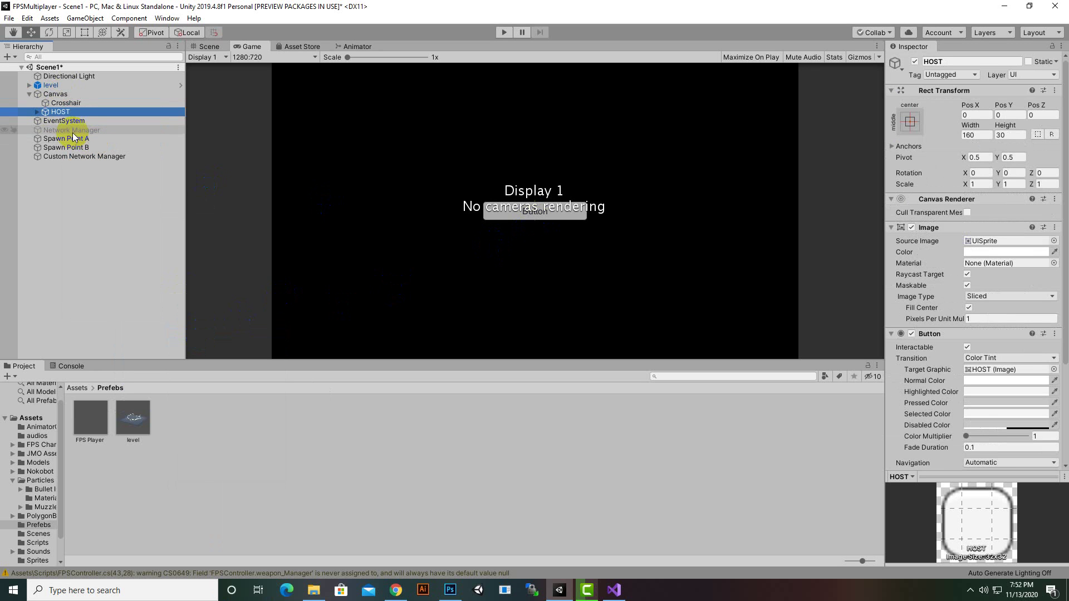
Step: Change the HOST button's label to "HOST" with font size 24 and bold style
left_click(37, 111)
left_click(66, 120)
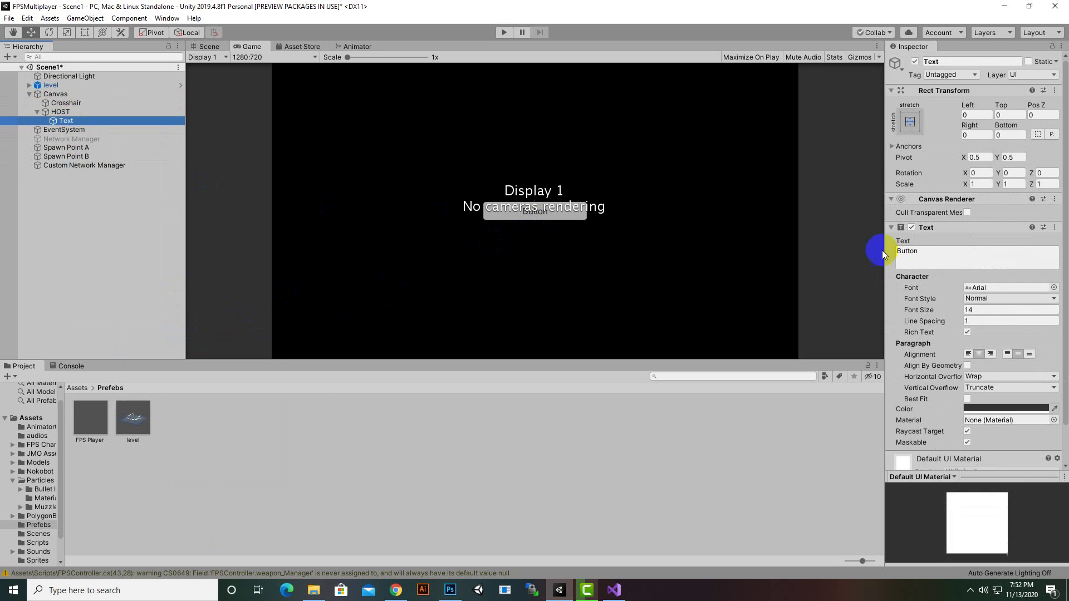
left_click(945, 252)
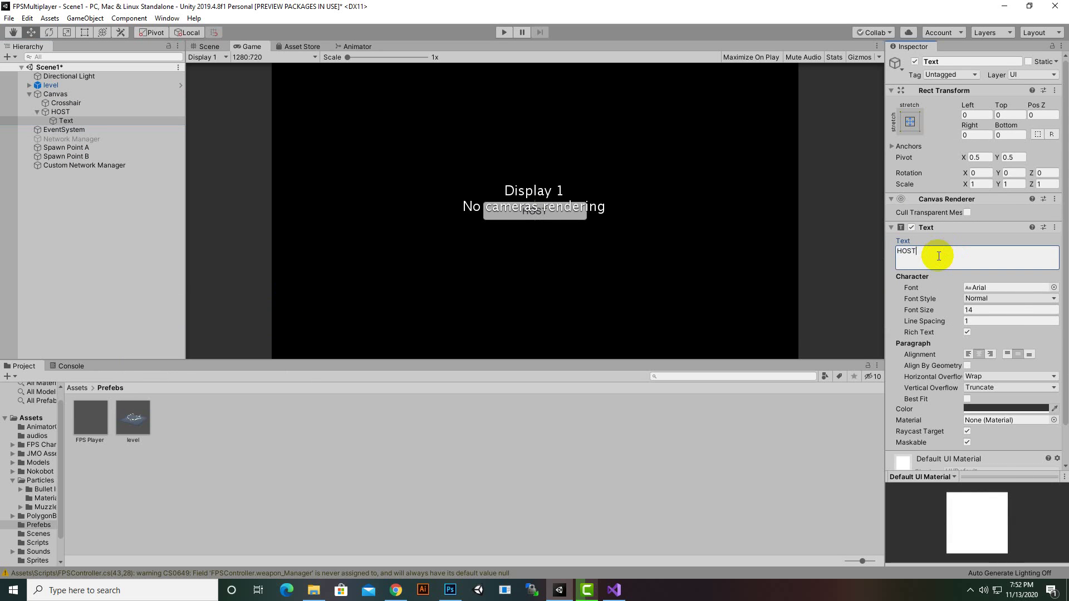
left_click(1002, 309)
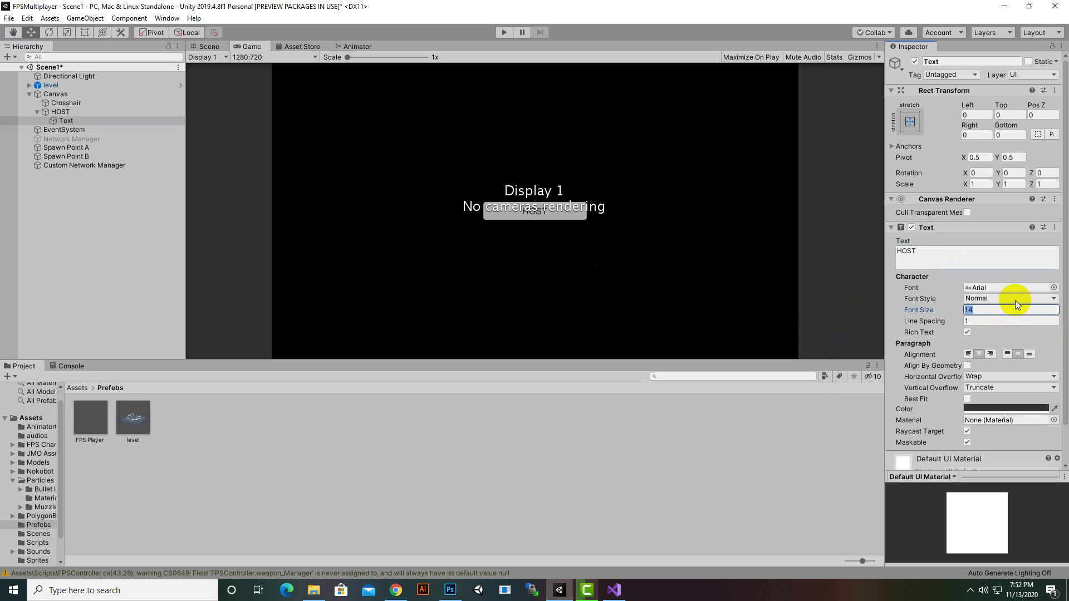
type("24")
left_click(1014, 301)
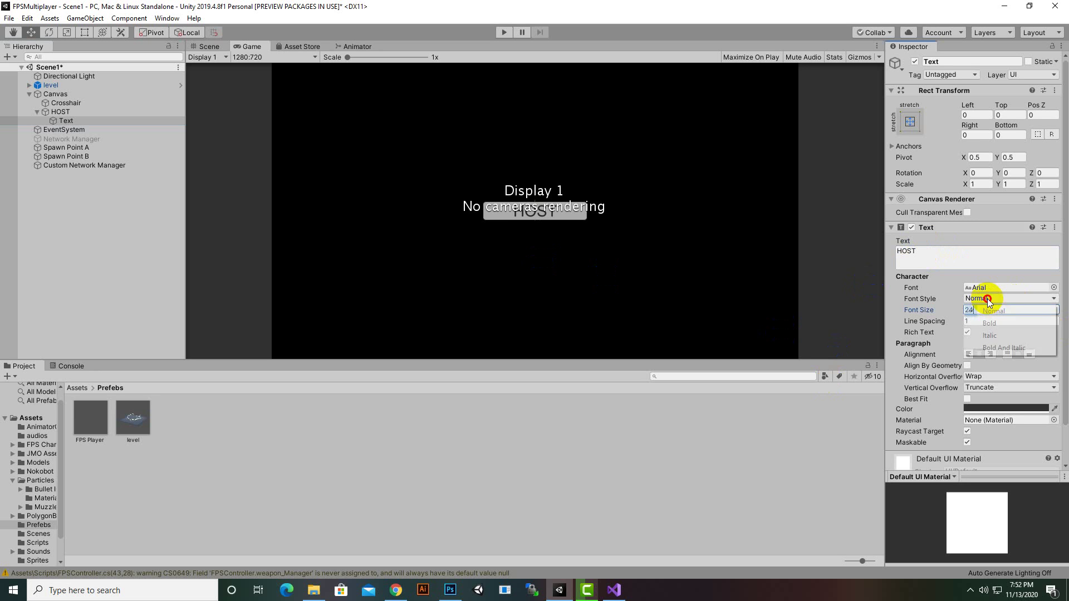
left_click(985, 324)
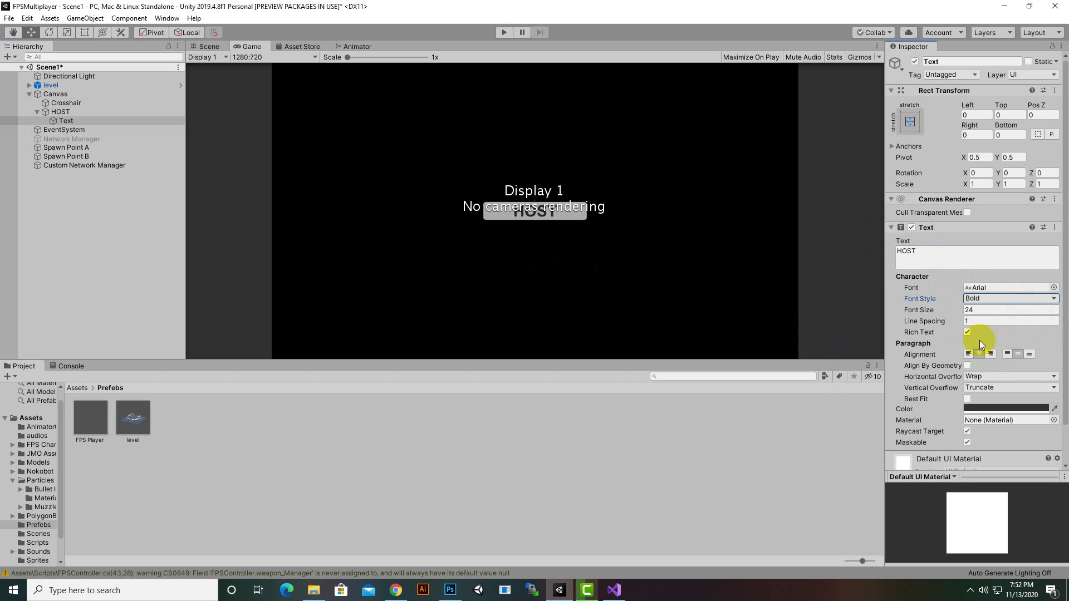
Step: Set both the horizontal and vertical overflow of the HOST button's text to Overflow
left_click(996, 376)
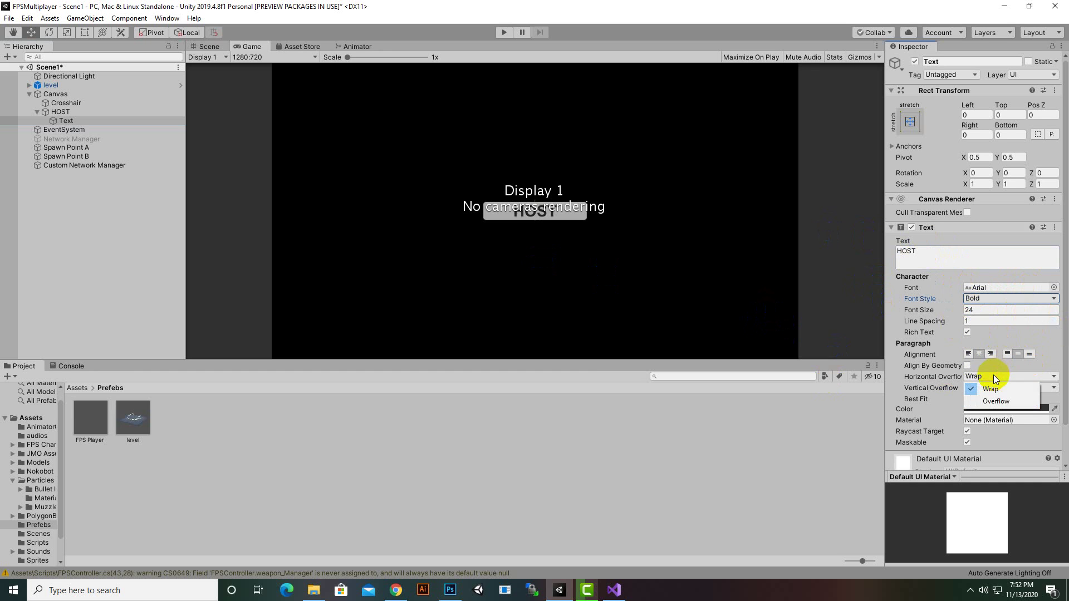
left_click(996, 400)
left_click(995, 388)
left_click(995, 412)
left_click(336, 215)
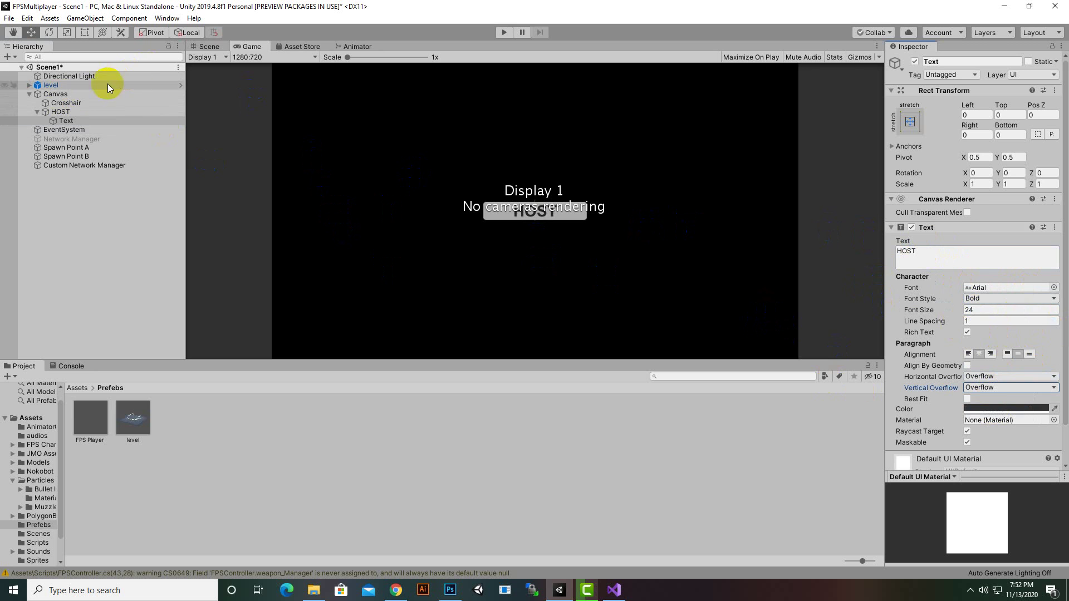
Step: In the Scene view, move the HOST button to the canvas's upper-left corner, at about X -307, Y 194
left_click(209, 47)
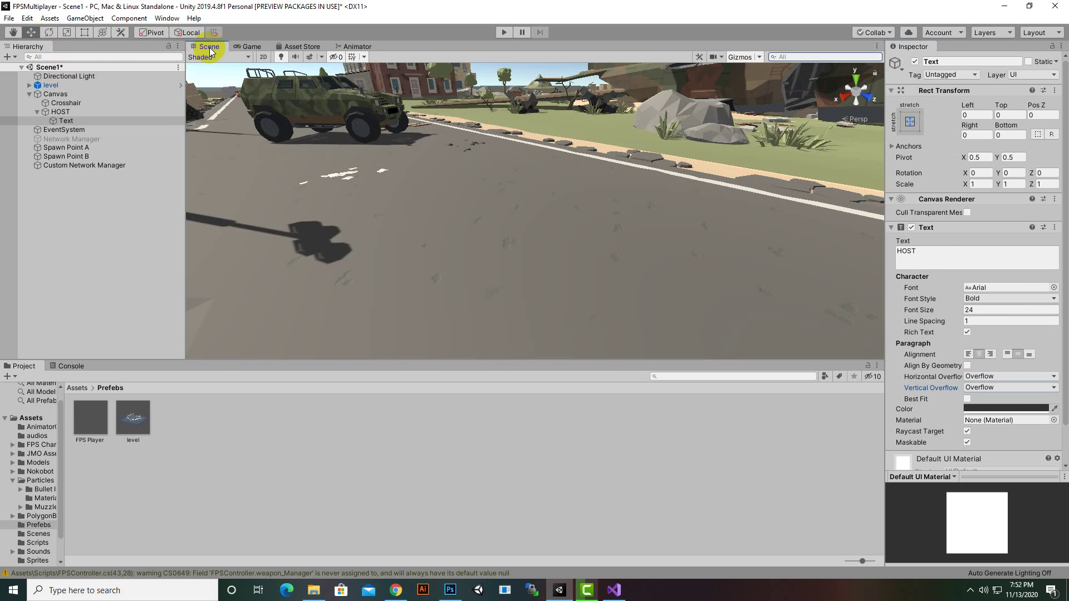
scroll(433, 236, "down", 2)
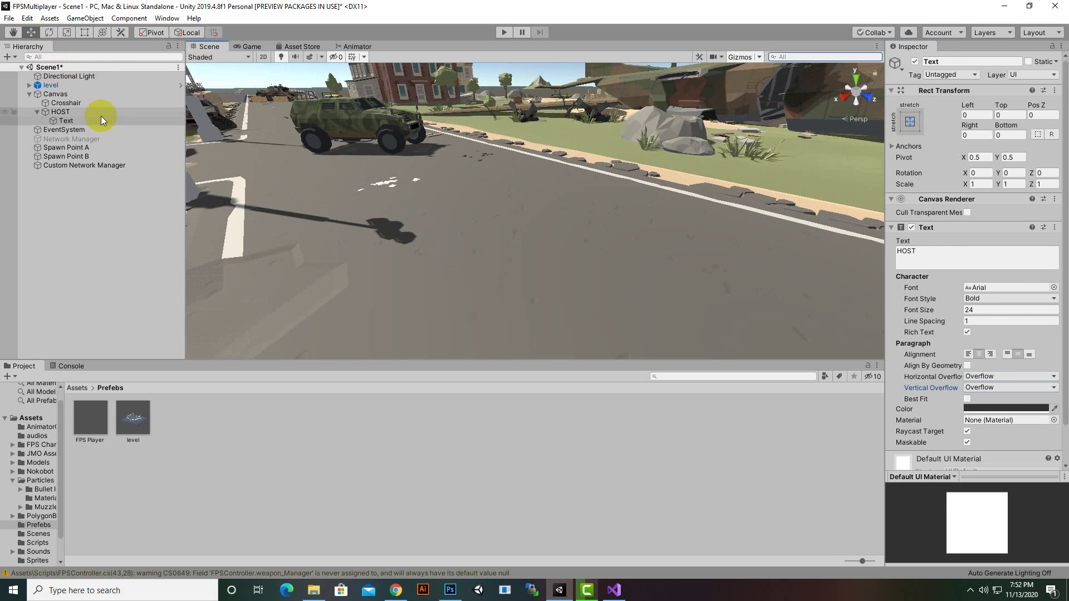
left_click(69, 104)
double_click(62, 112)
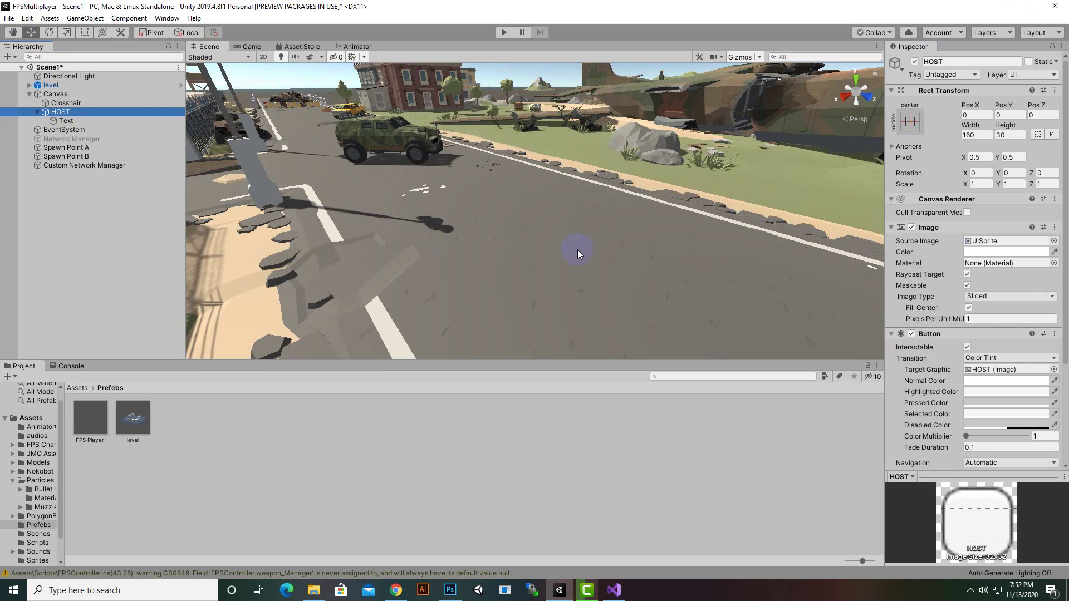
key("f")
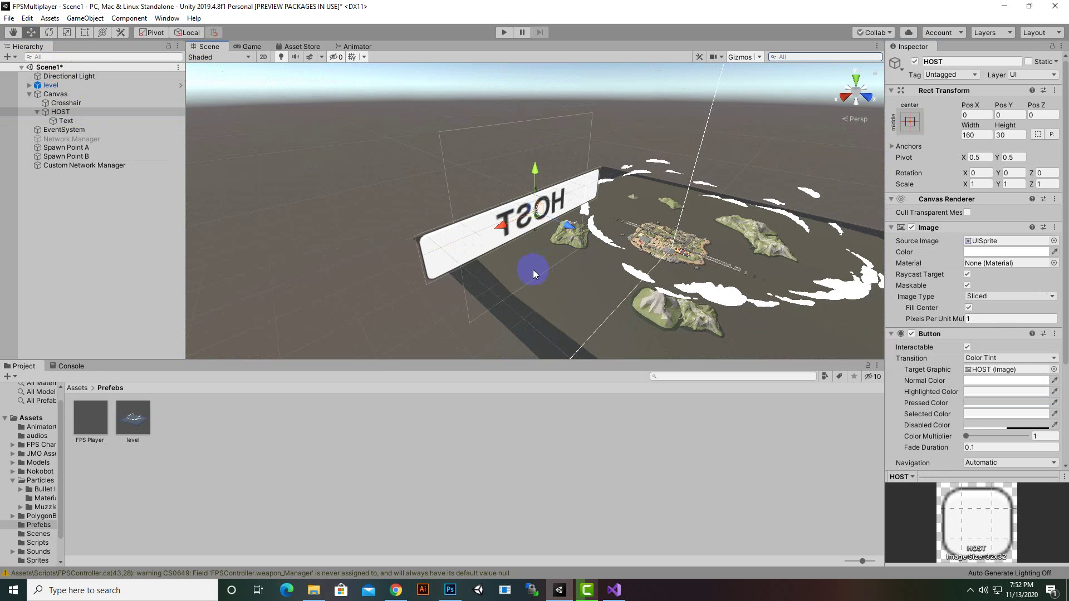
left_click_drag(529, 274, 760, 244, "alt")
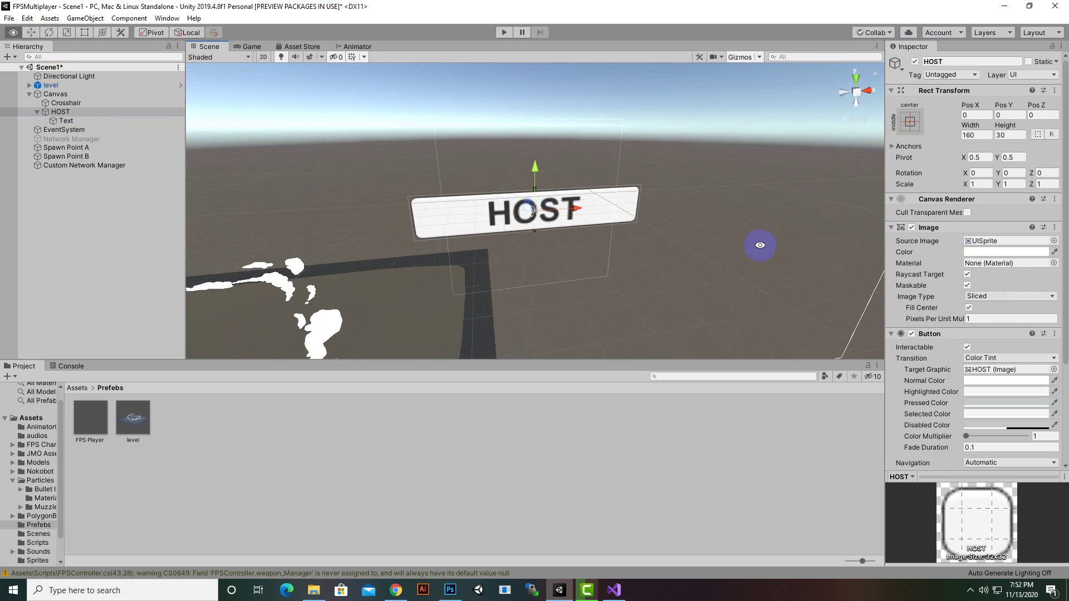
scroll(723, 222, "down", 10)
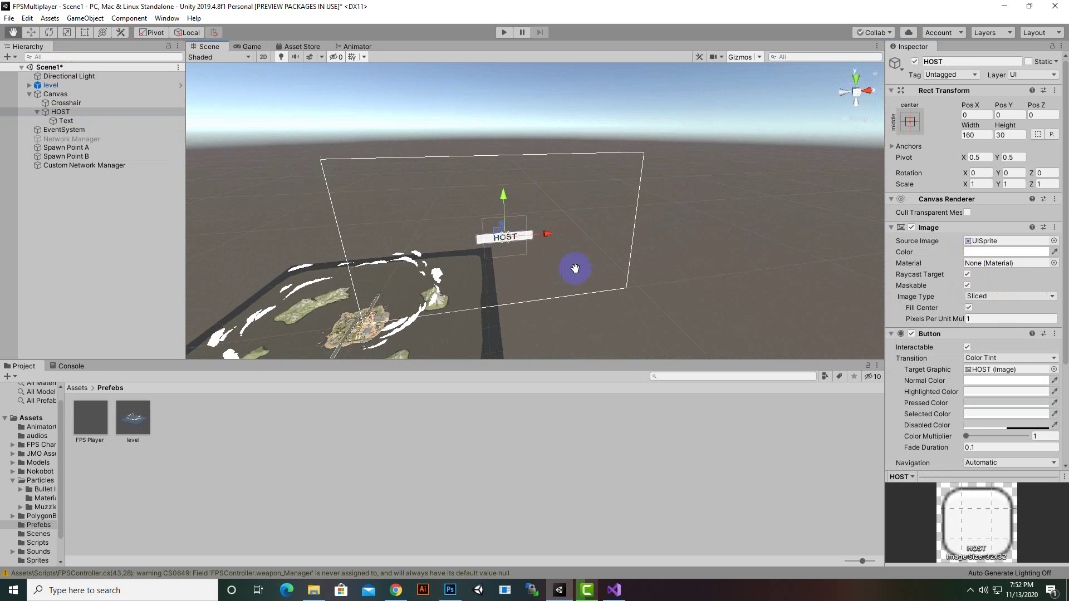
left_click_drag(548, 234, 439, 245)
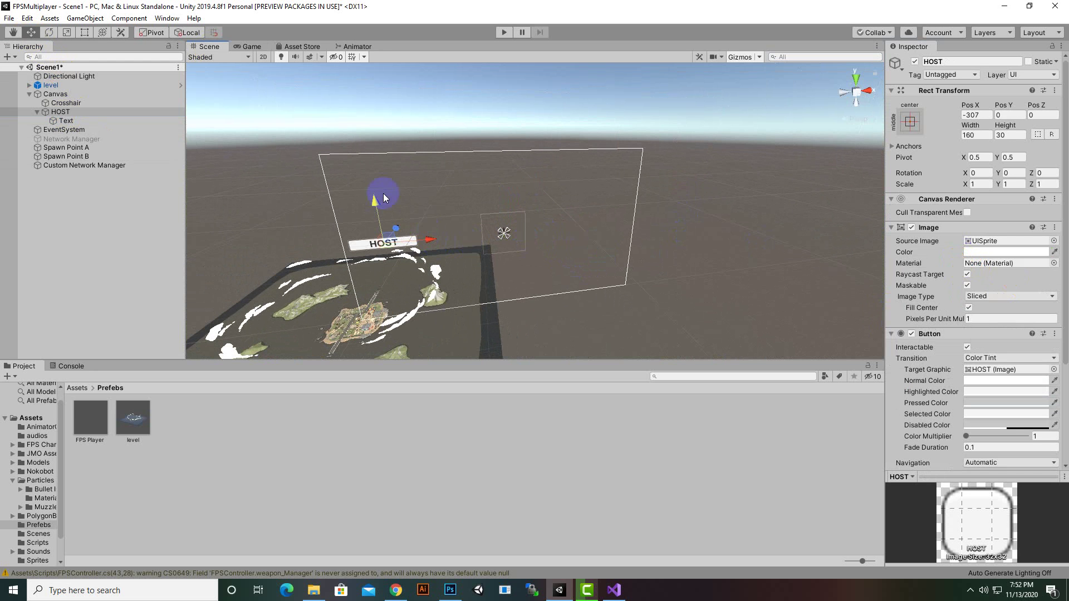
left_click_drag(378, 203, 372, 132)
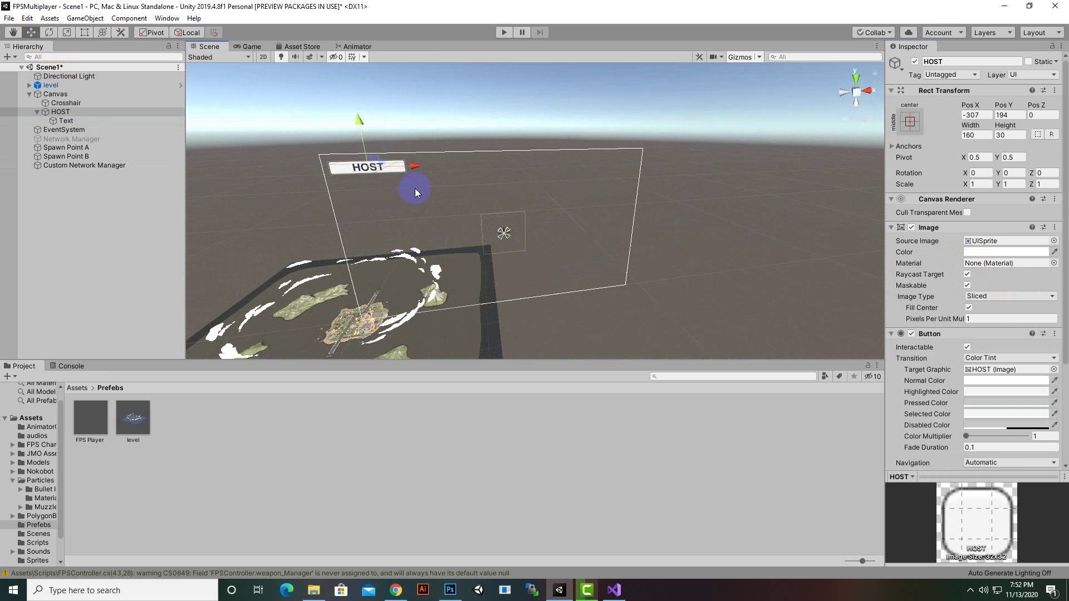
Step: Duplicate the HOST button and move the copy below the original, to about Y 136
key("ctrl+d")
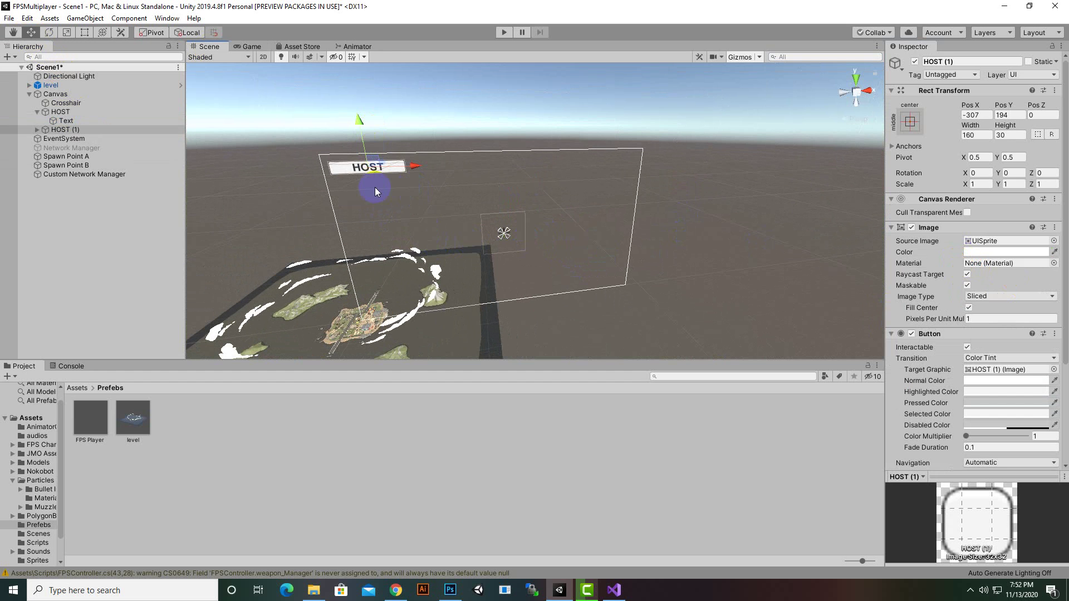
left_click(362, 123)
left_click_drag(362, 125, 365, 152)
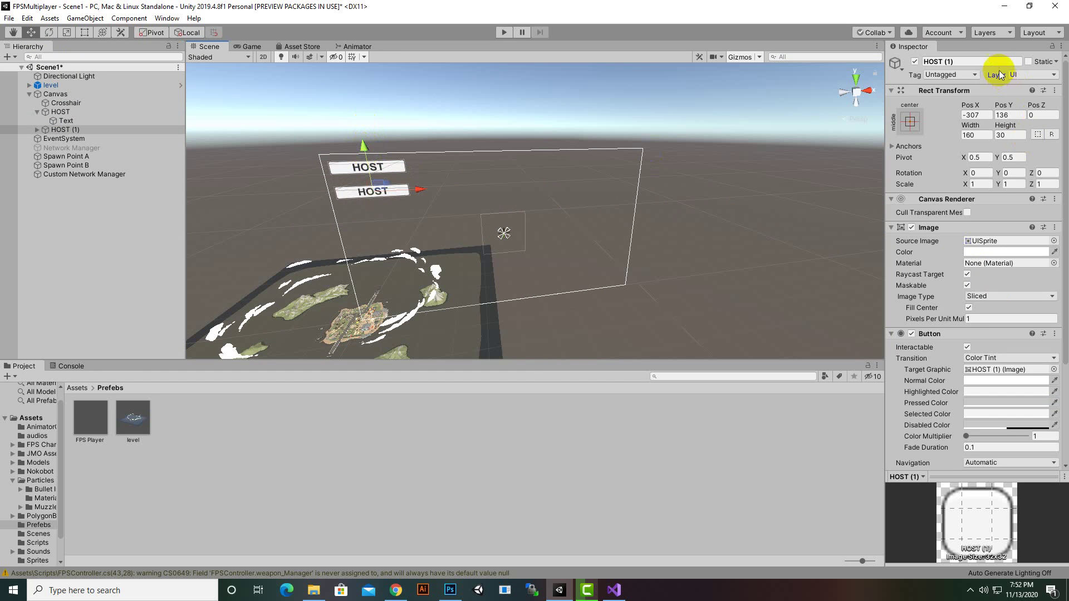
Step: Rename the duplicated button "join" and change its label text to "JOIN"
left_click(982, 62)
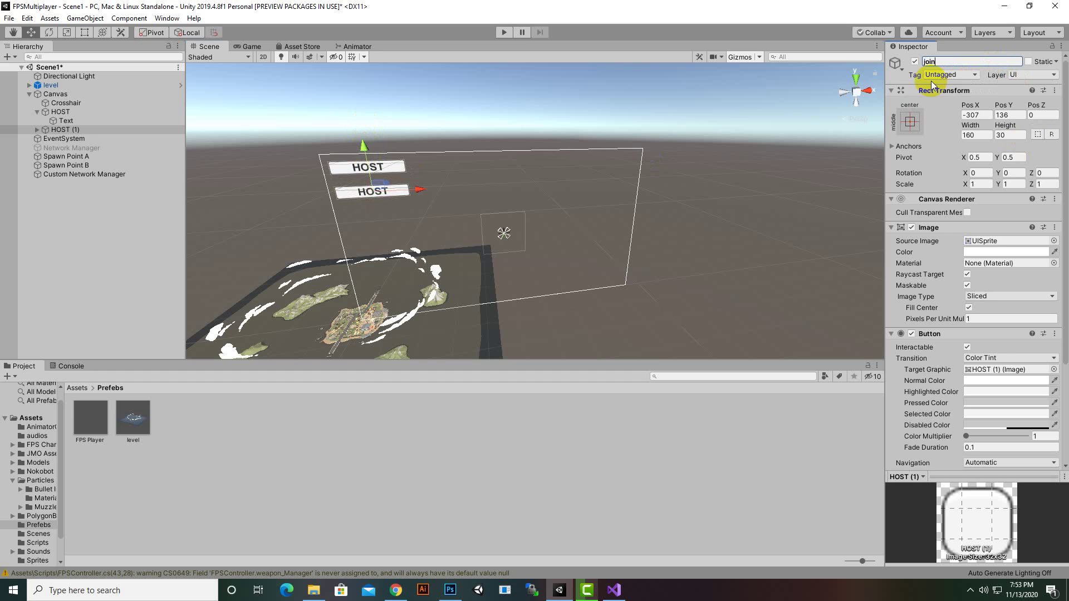
left_click(38, 131)
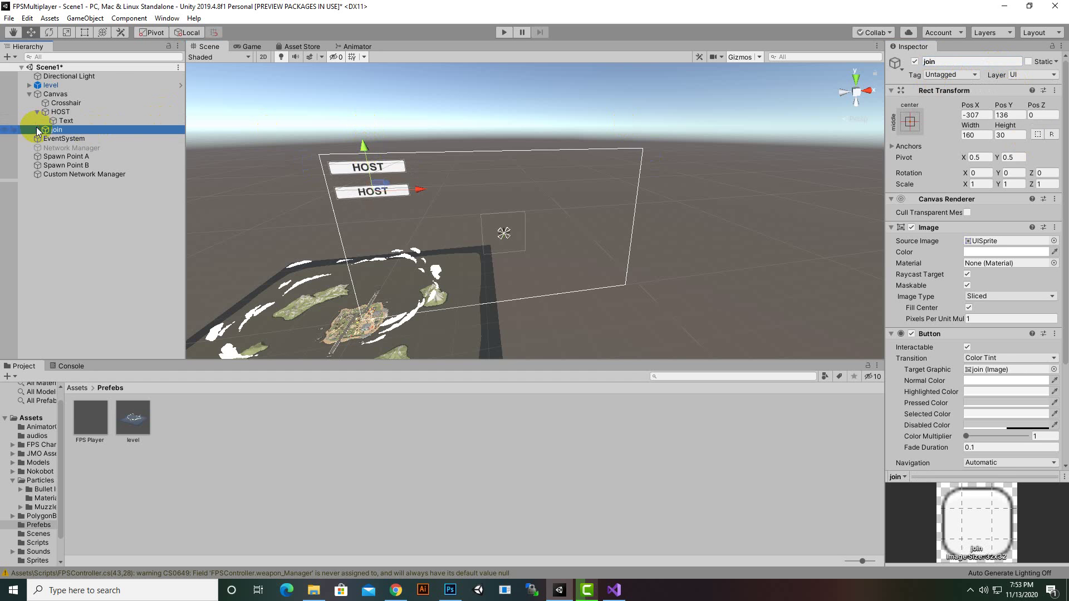
left_click(38, 130)
left_click(66, 138)
left_click(965, 265)
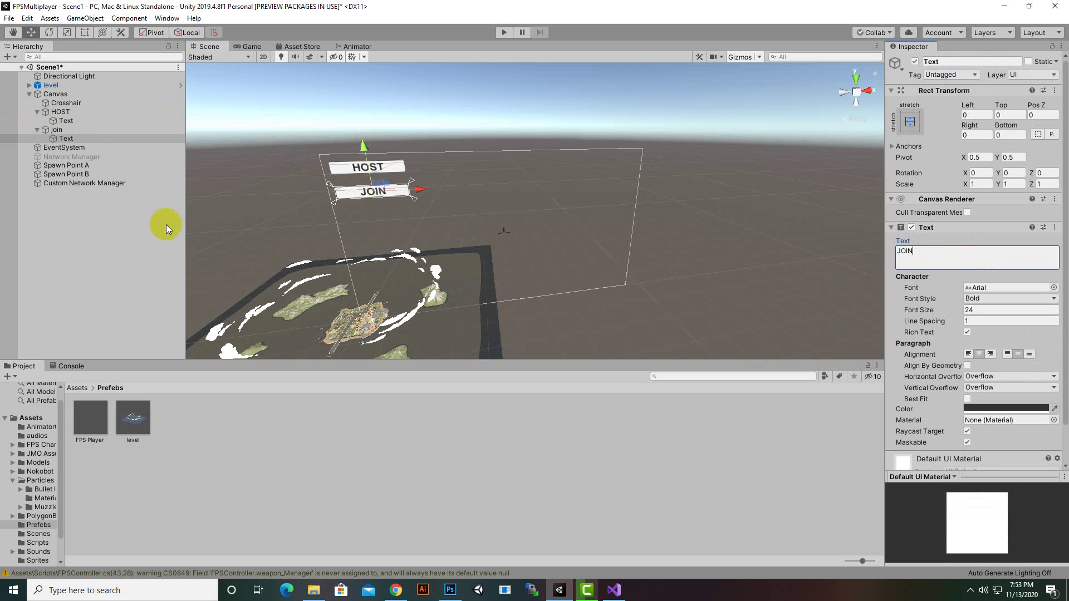
Step: Add an On Click event to the HOST button that calls HostGame on the Custom Network Manager object
left_click(61, 112)
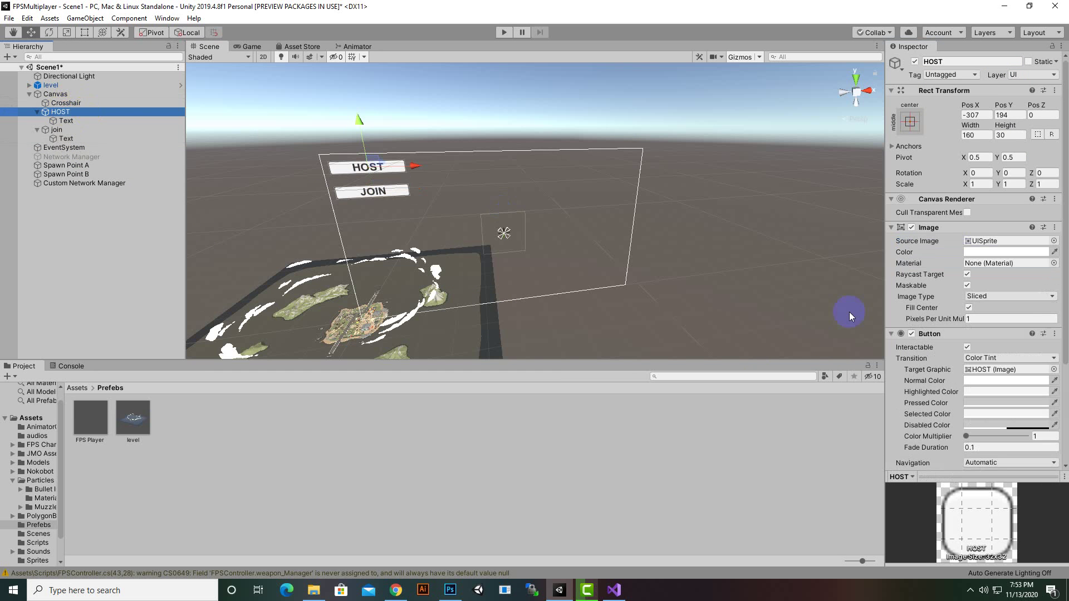
scroll(962, 381, "down", 5)
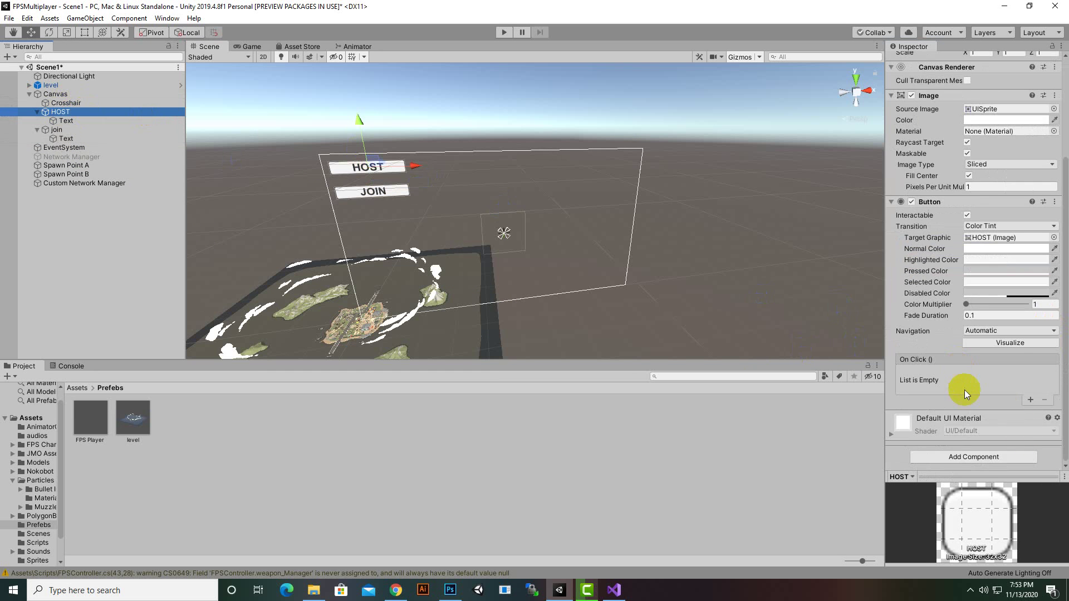
left_click(1030, 400)
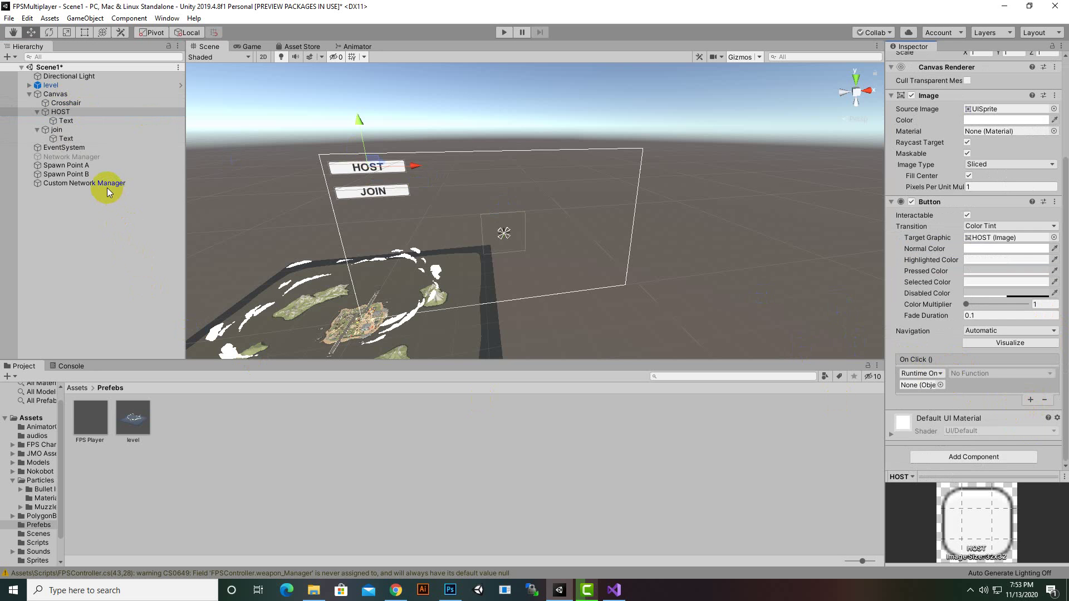
left_click_drag(103, 183, 919, 389)
left_click(990, 372)
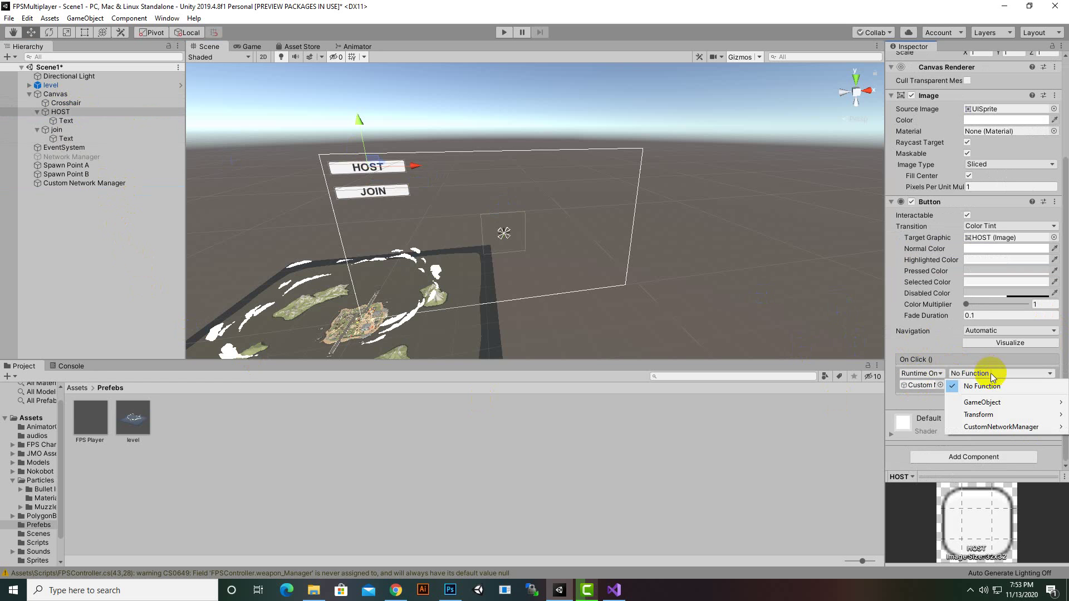
mouse_move(988, 428)
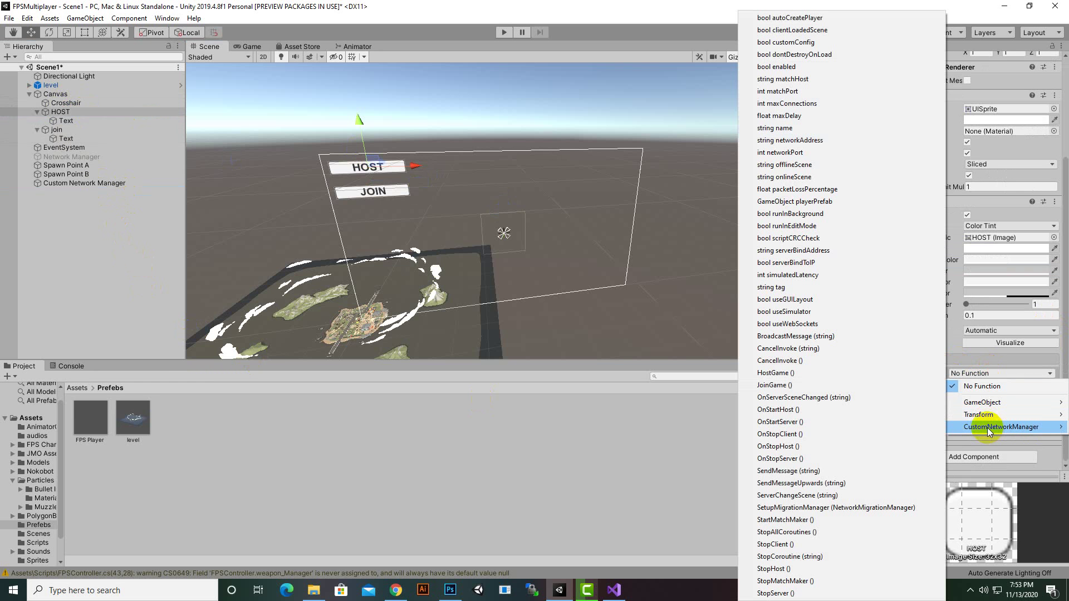
left_click(780, 372)
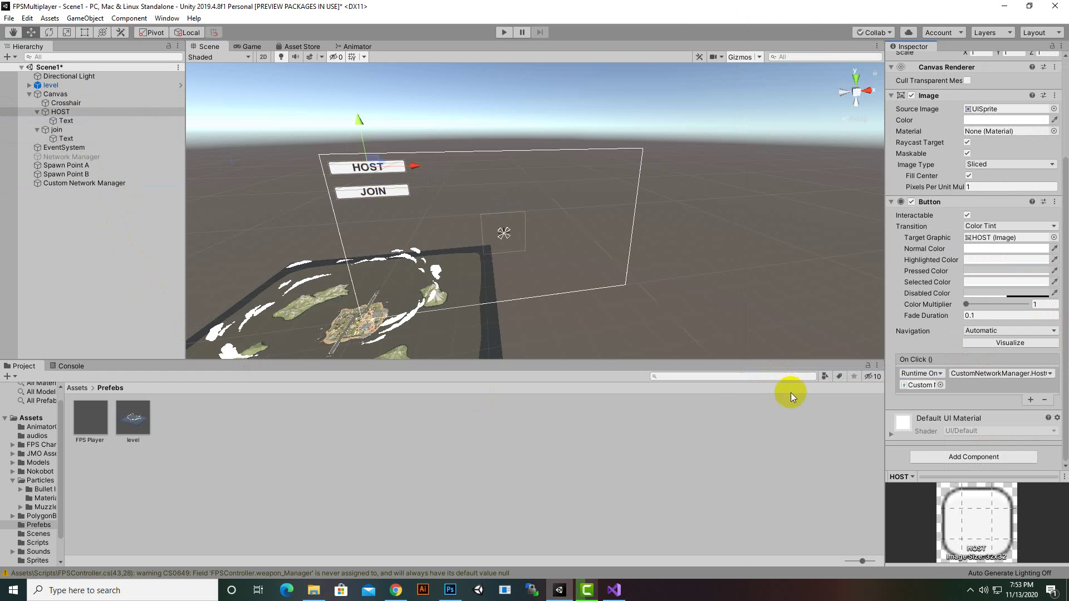
Step: Add an On Click event to the join button that calls JoinGame on the Custom Network Manager, and save the scene
left_click(57, 131)
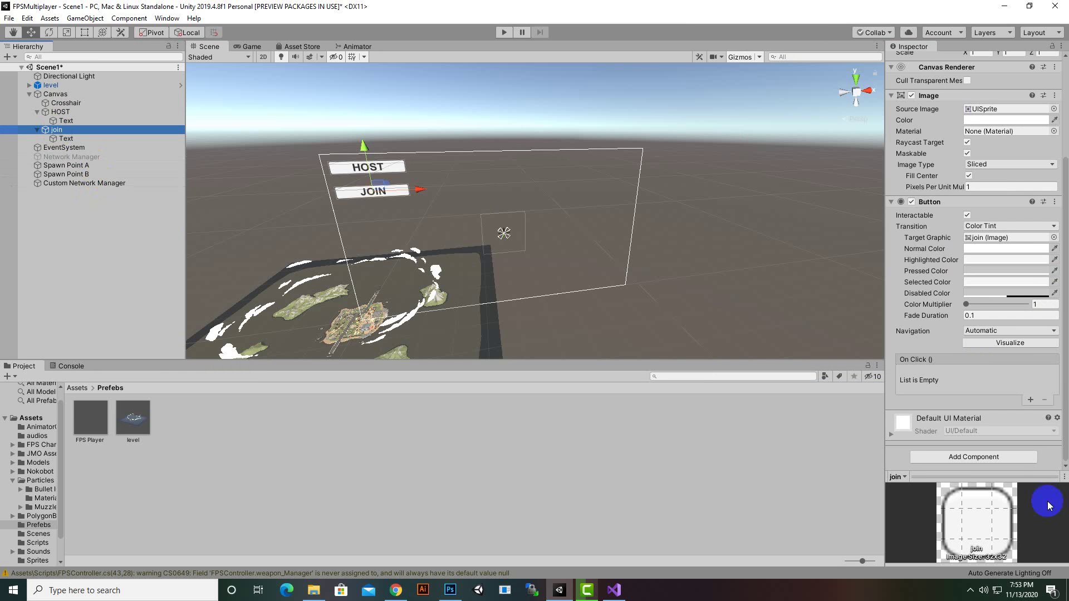
left_click(1038, 397)
left_click(1030, 400)
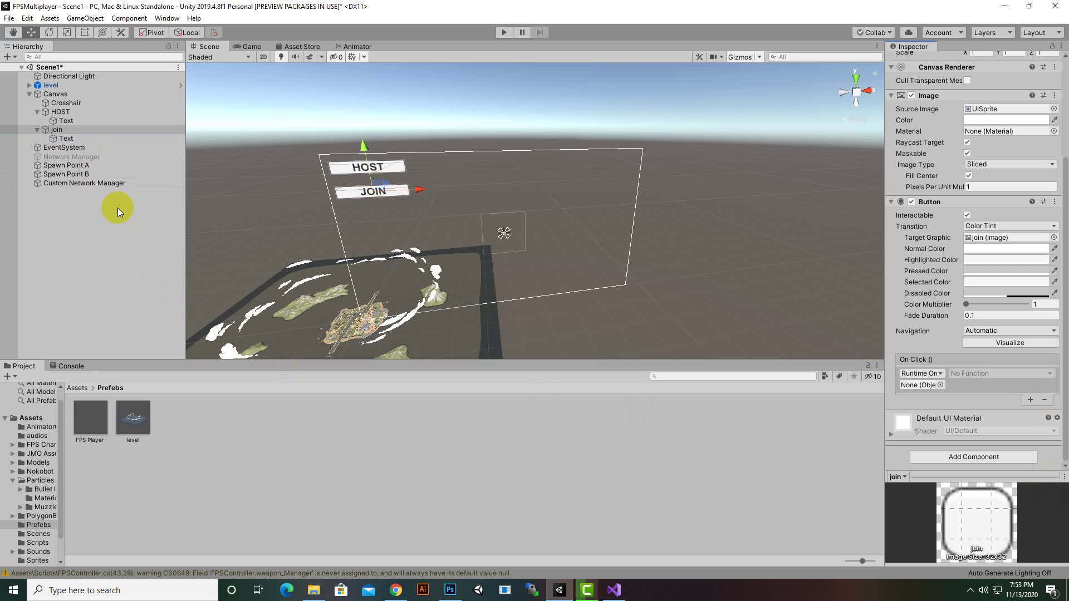
left_click_drag(106, 184, 921, 384)
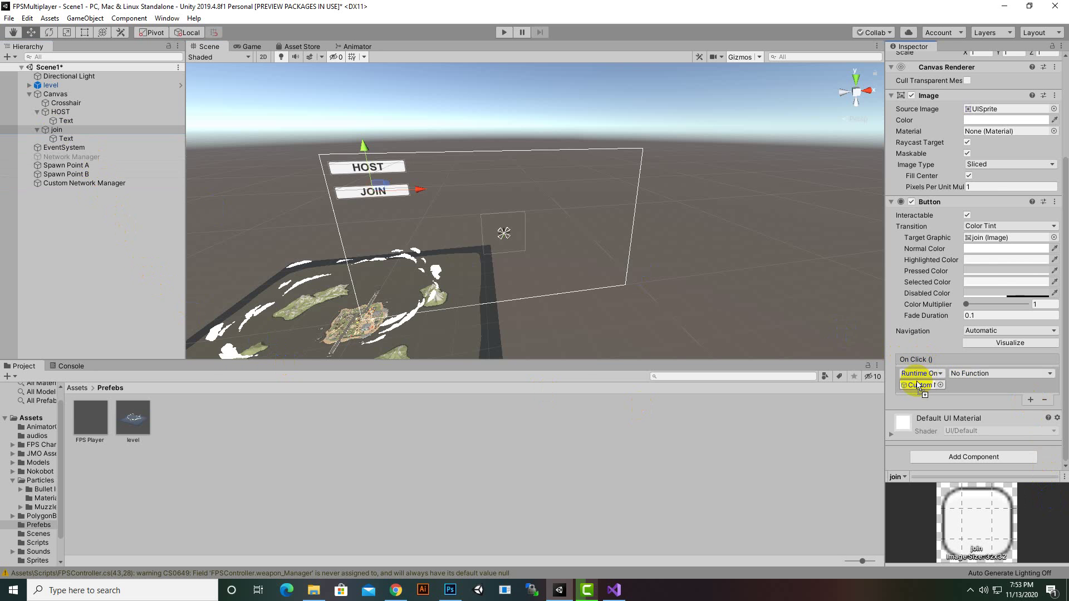
left_click(975, 373)
mouse_move(987, 426)
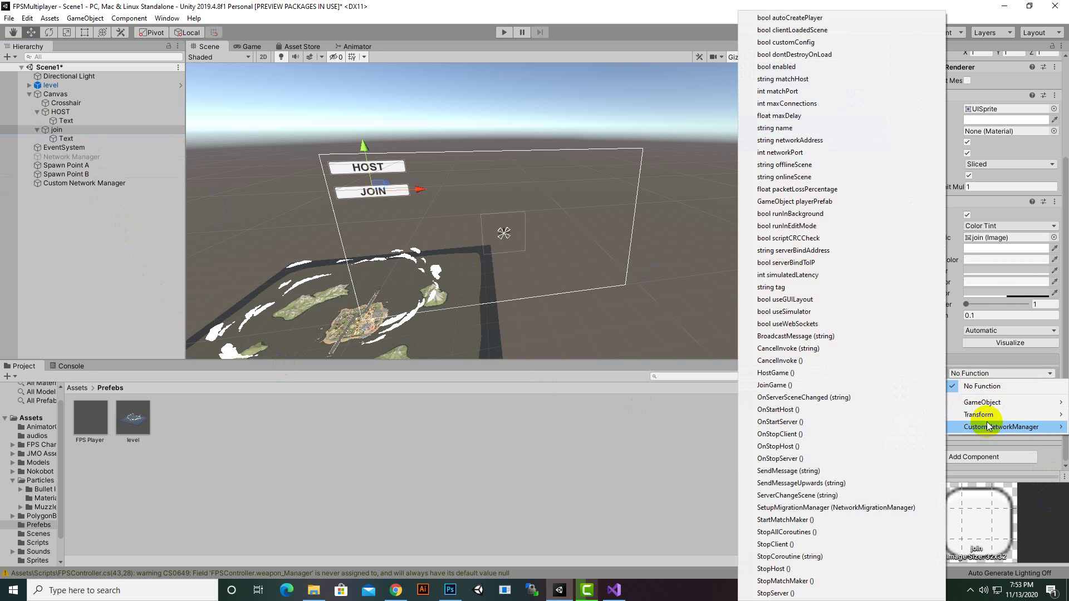
left_click(814, 385)
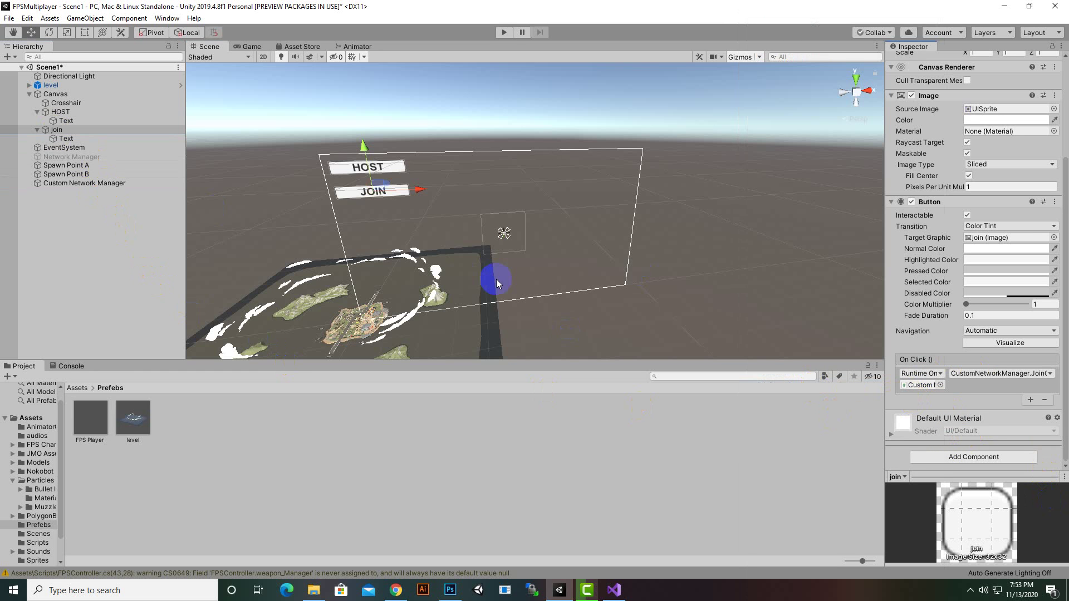
scroll(499, 282, "down", 2)
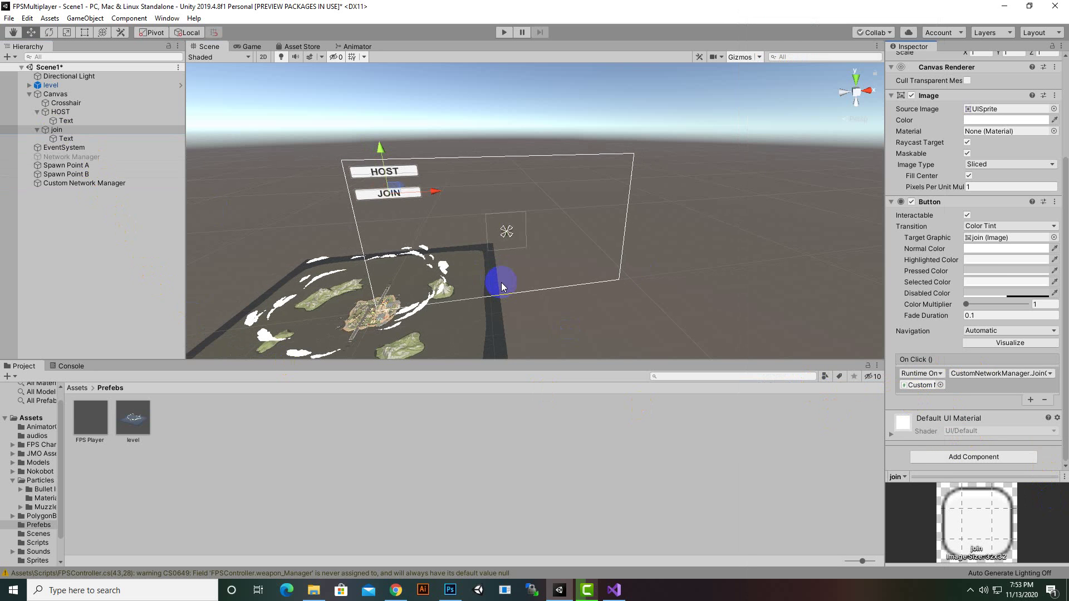
key("ctrl+s")
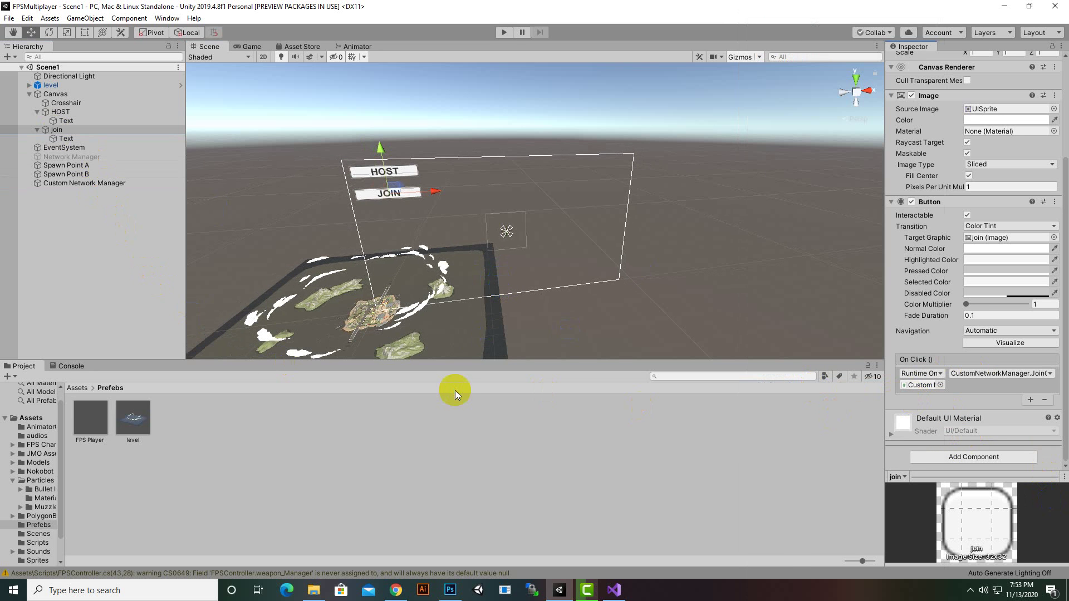
left_click(969, 585)
left_click(942, 520)
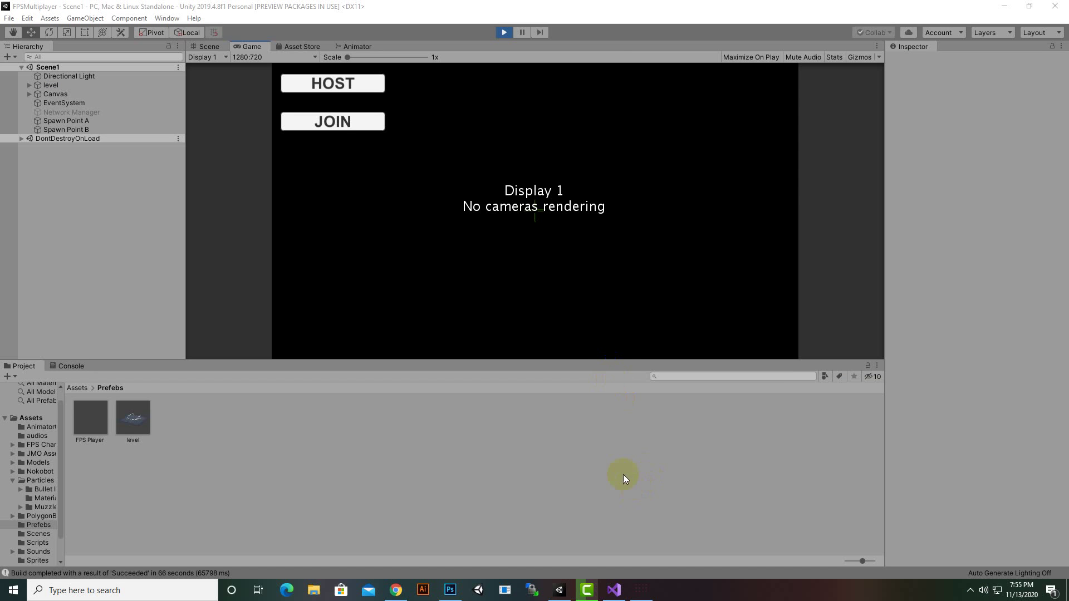
Step: Bring up the FPSMultiplayer build window, move it below the Game view's HOST and JOIN buttons, and narrow it to about half its width
left_click(652, 595)
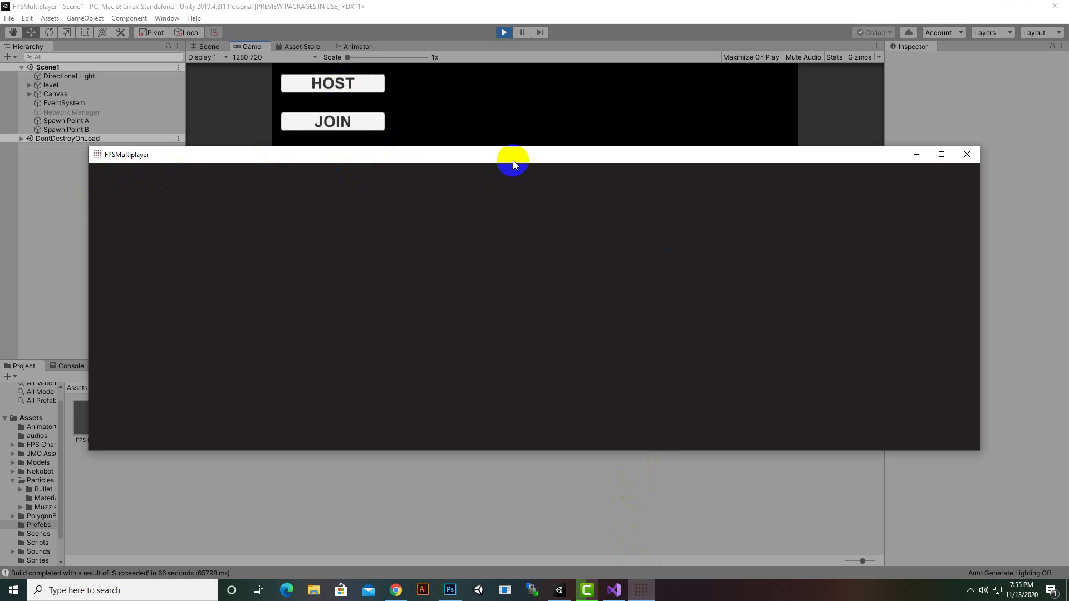
left_click_drag(513, 161, 537, 225)
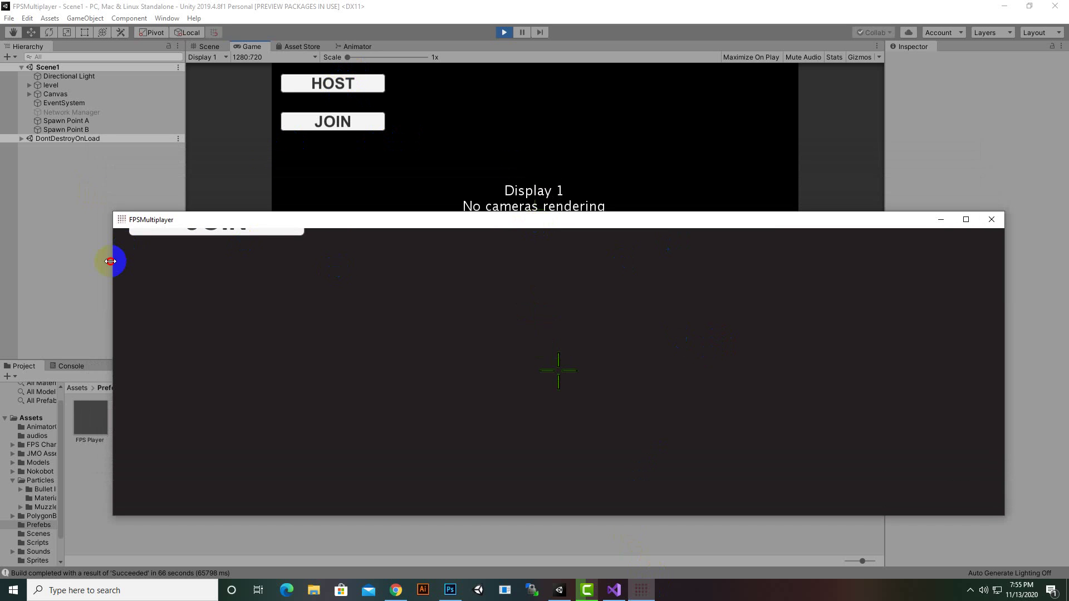
left_click_drag(110, 261, 493, 264)
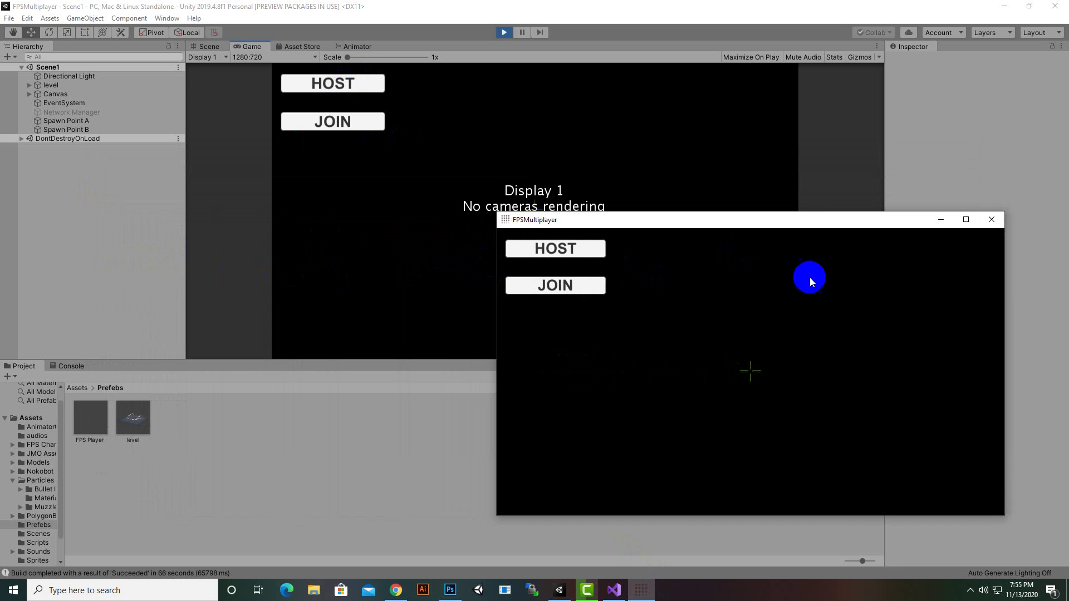
Step: Host a game from the editor's Game view and join it from the FPSMultiplayer build window
left_click(288, 124)
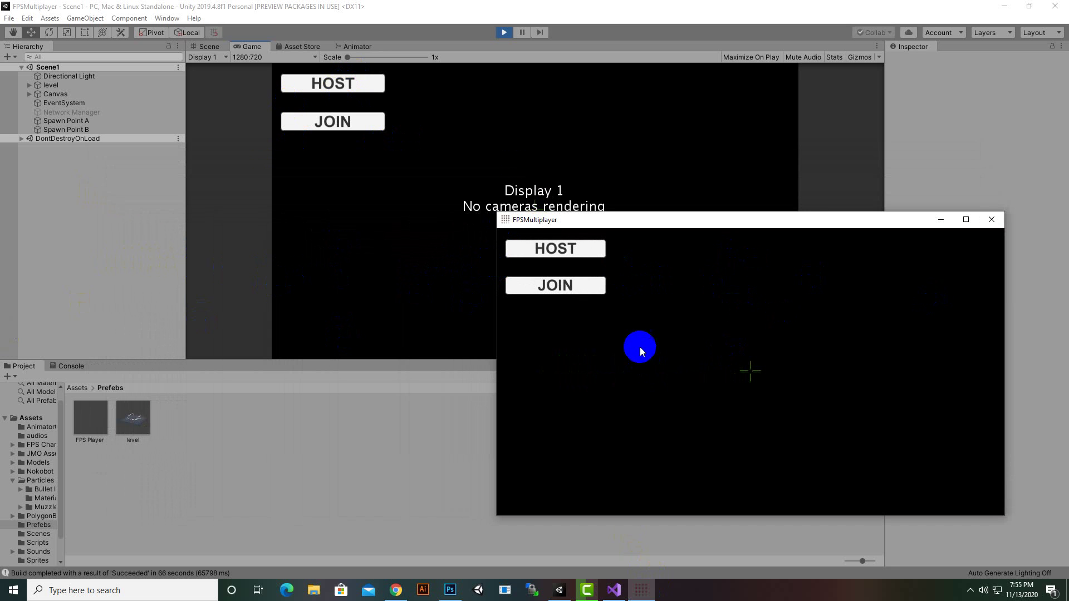
left_click(338, 89)
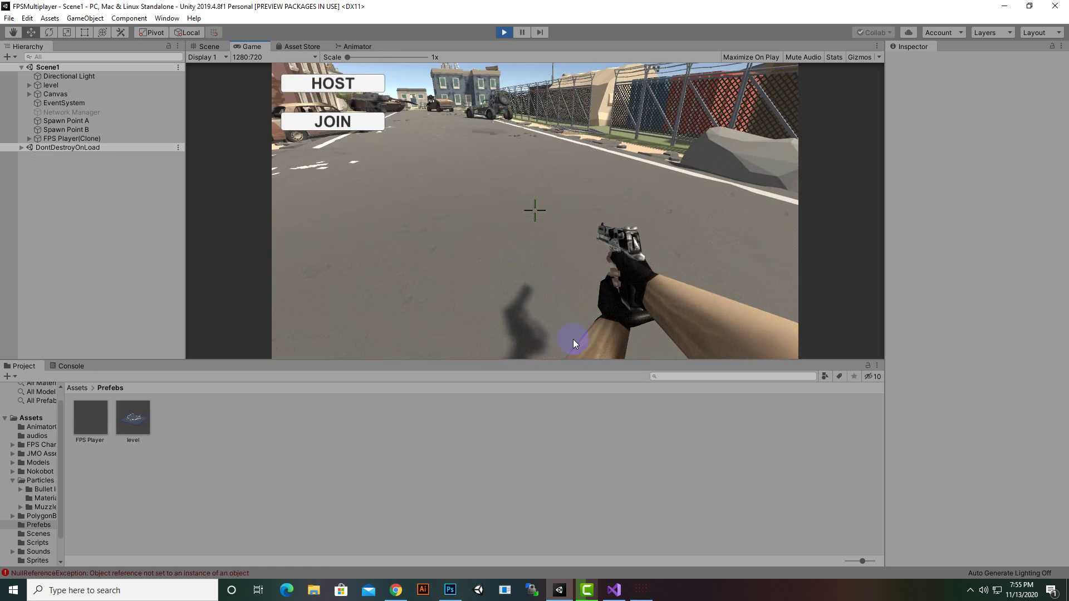
left_click(640, 590)
left_click(569, 289)
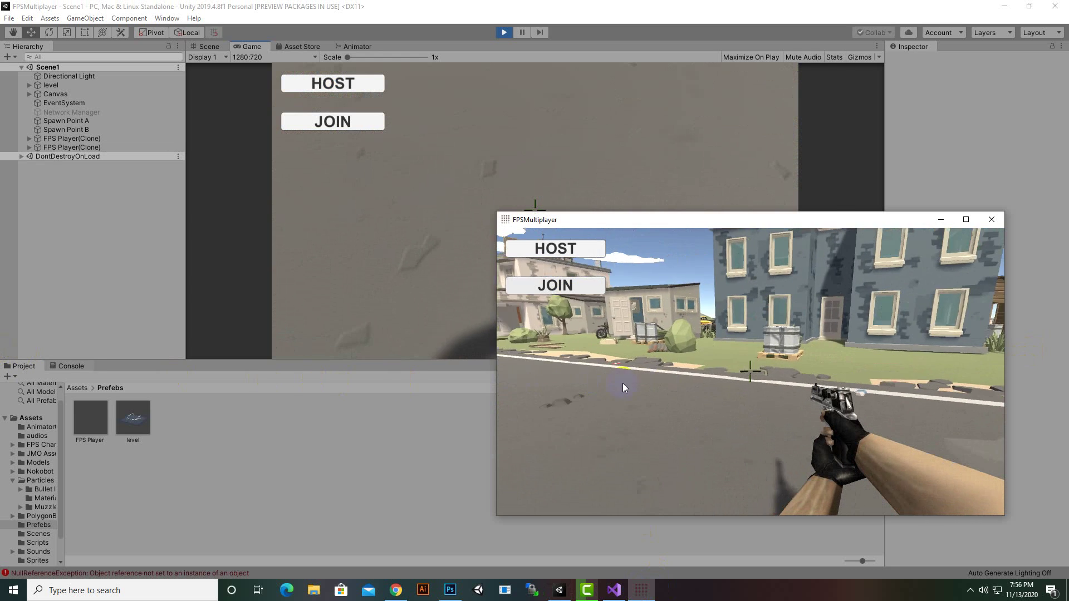
Step: Walk the joined player down the road in the FPSMultiplayer build window until it reaches the host's player
left_click(512, 323)
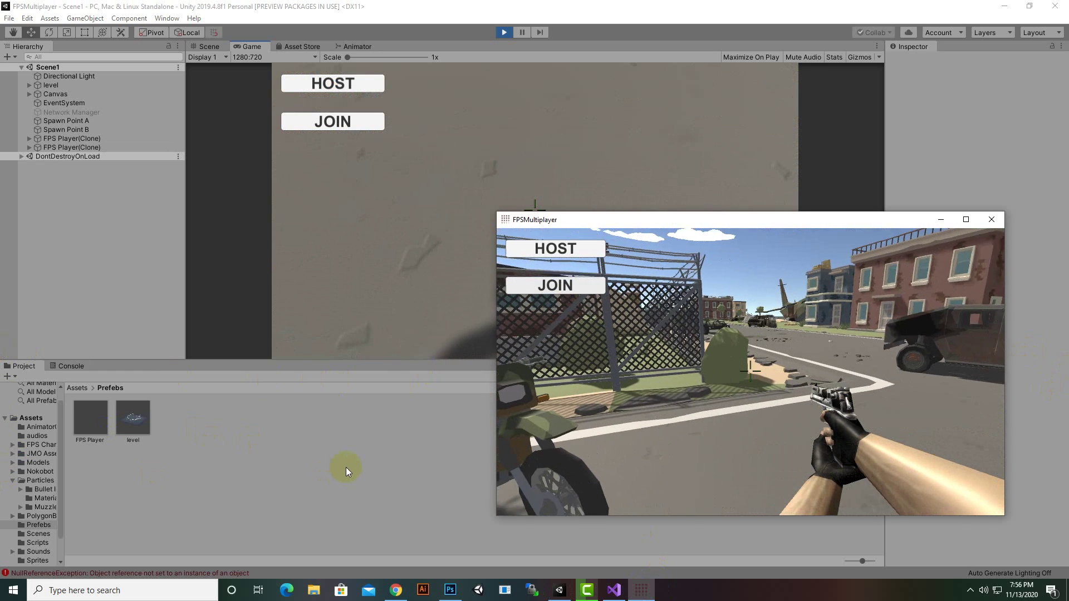
key("w")
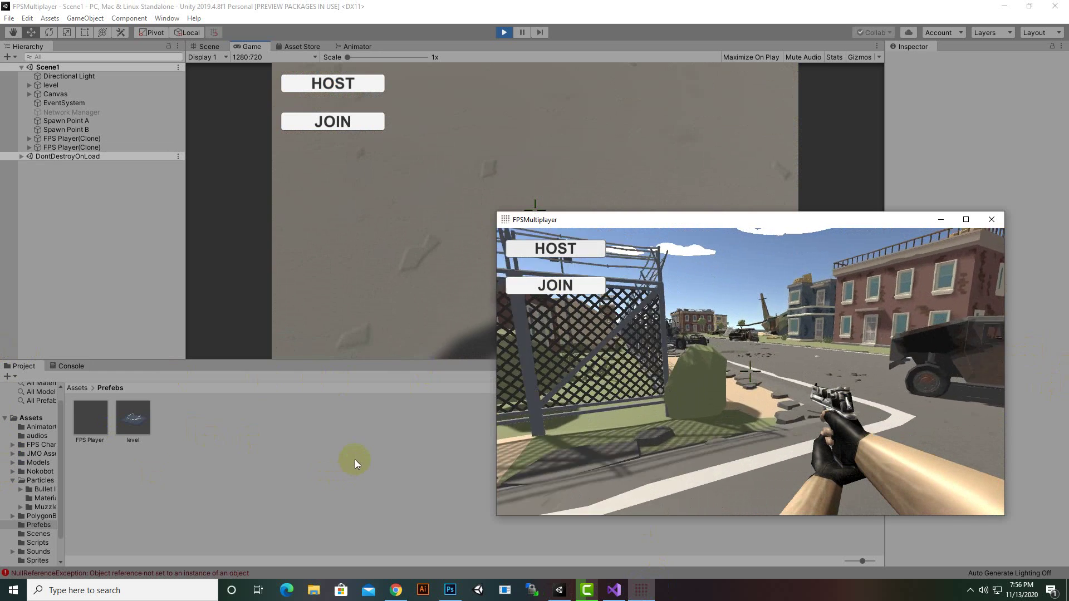
key("w")
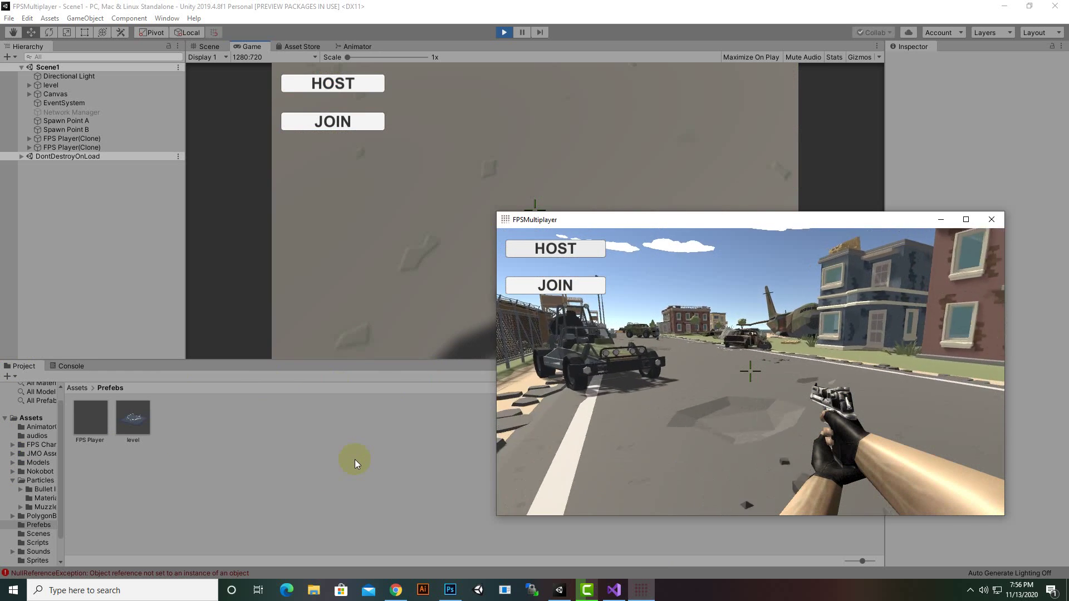
key("w")
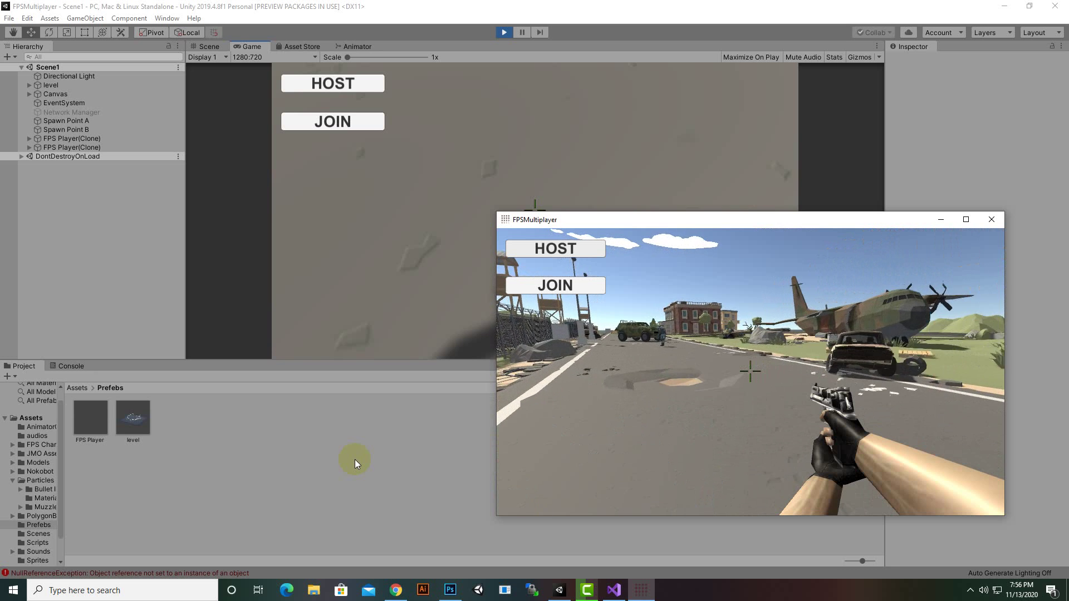
key("w")
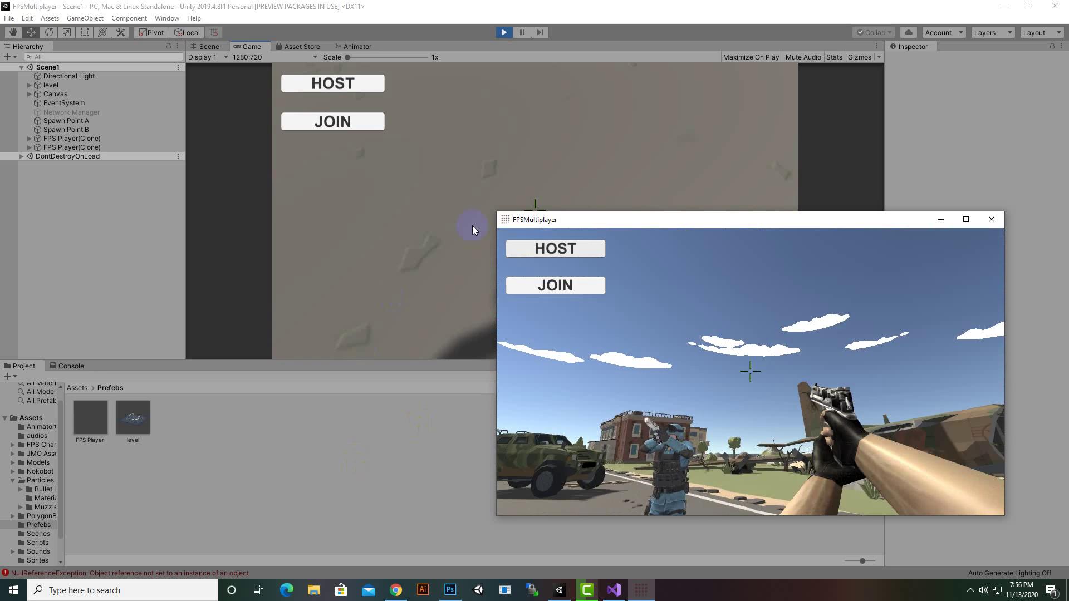
Step: Fire the host player's pistol toward the joined player in the editor's Game view, and stop play mode
left_click(468, 231)
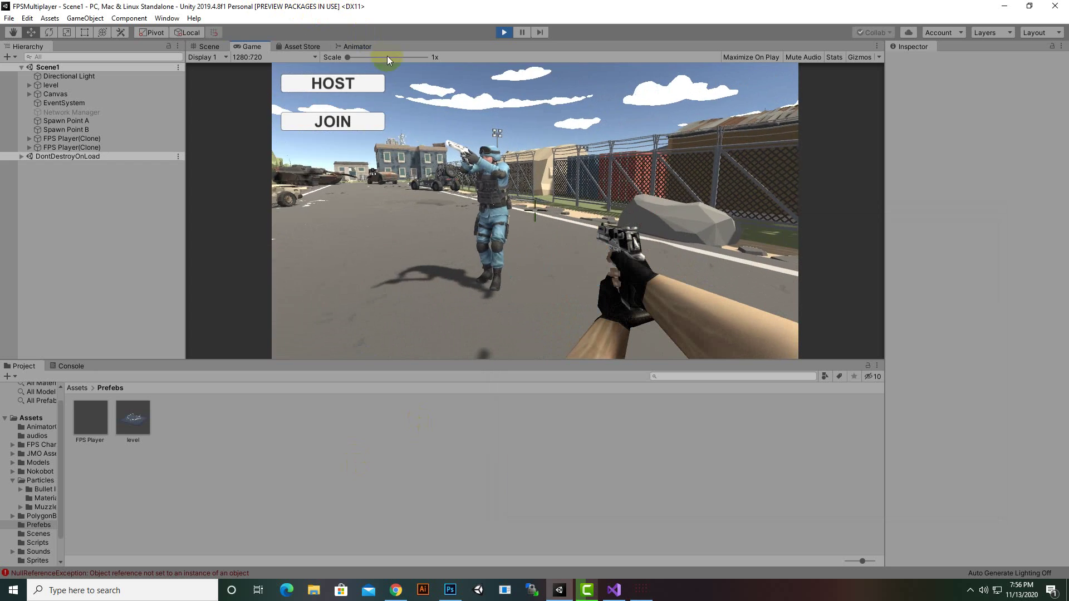
left_click(536, 160)
left_click(476, 153)
mouse_move(476, 152)
left_mouse_down()
mouse_move(416, 109)
mouse_move(379, 103)
left_mouse_up()
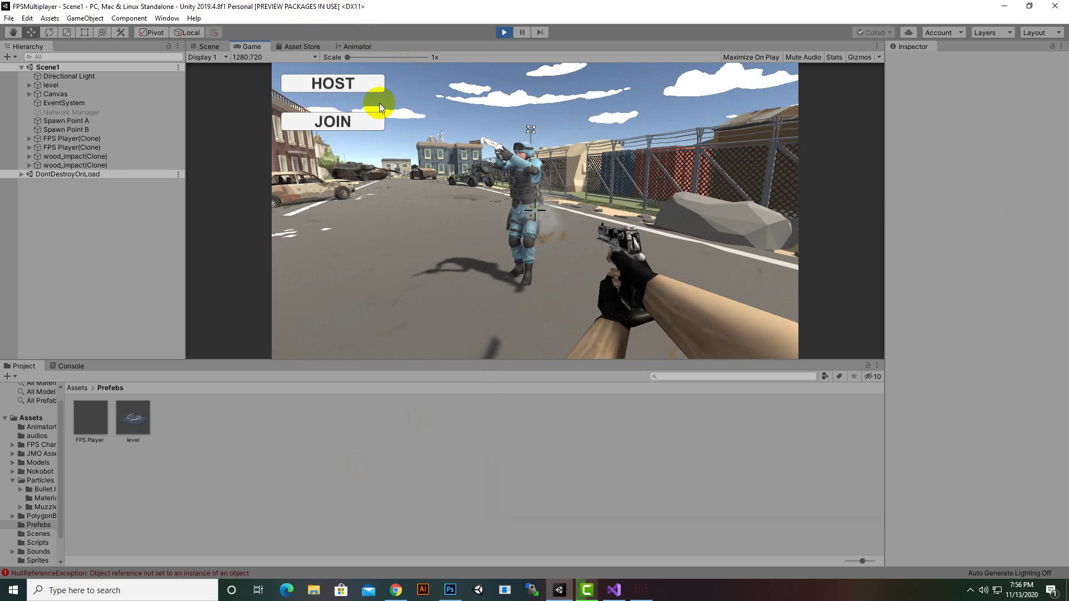
left_click(504, 33)
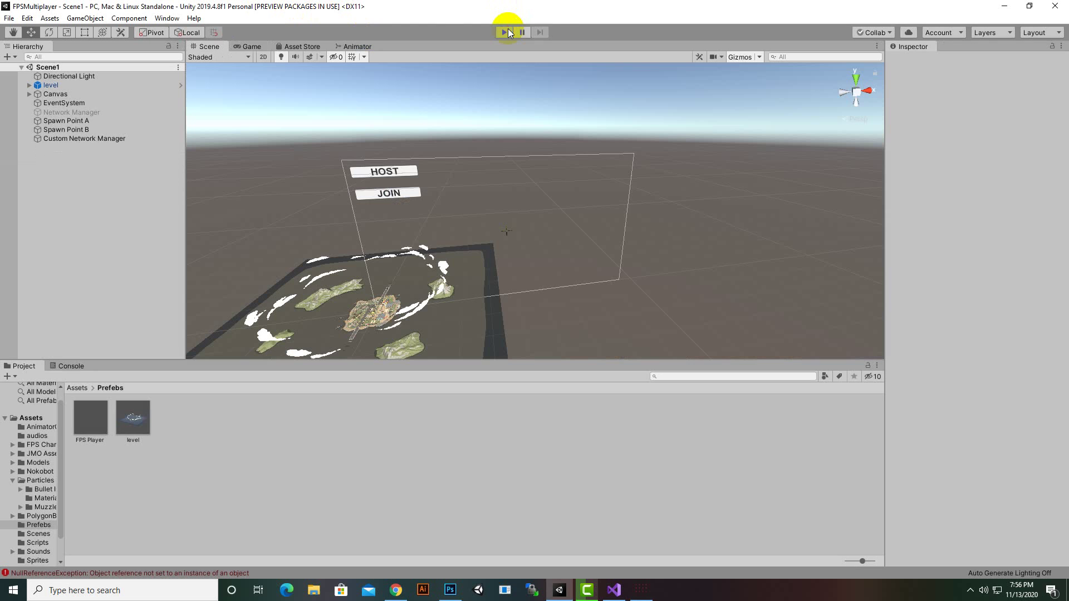
scroll(549, 237, "down", 2)
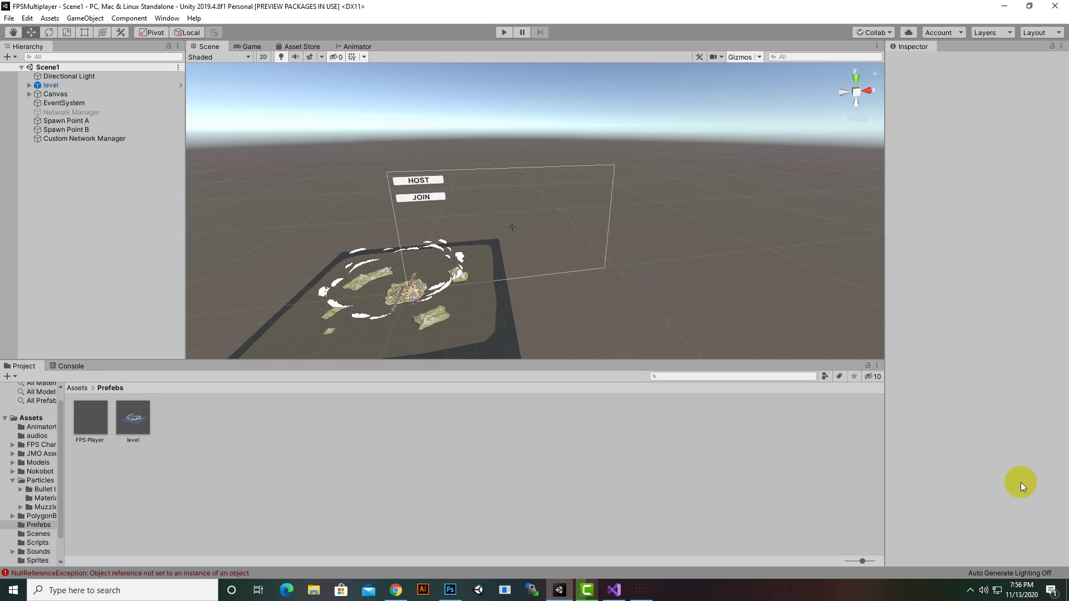
left_click(962, 576)
left_click(971, 588)
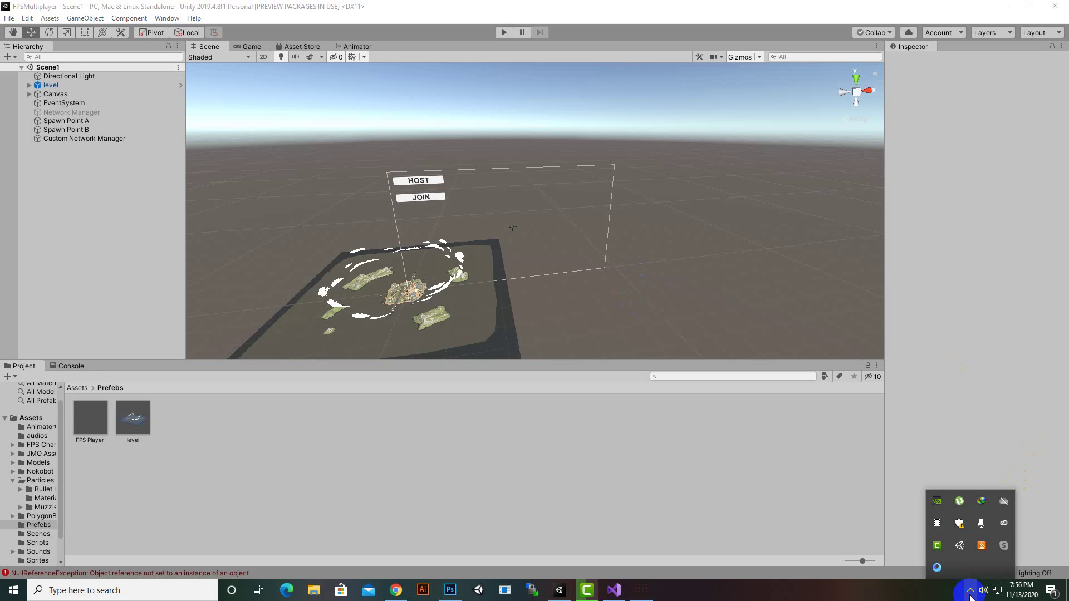